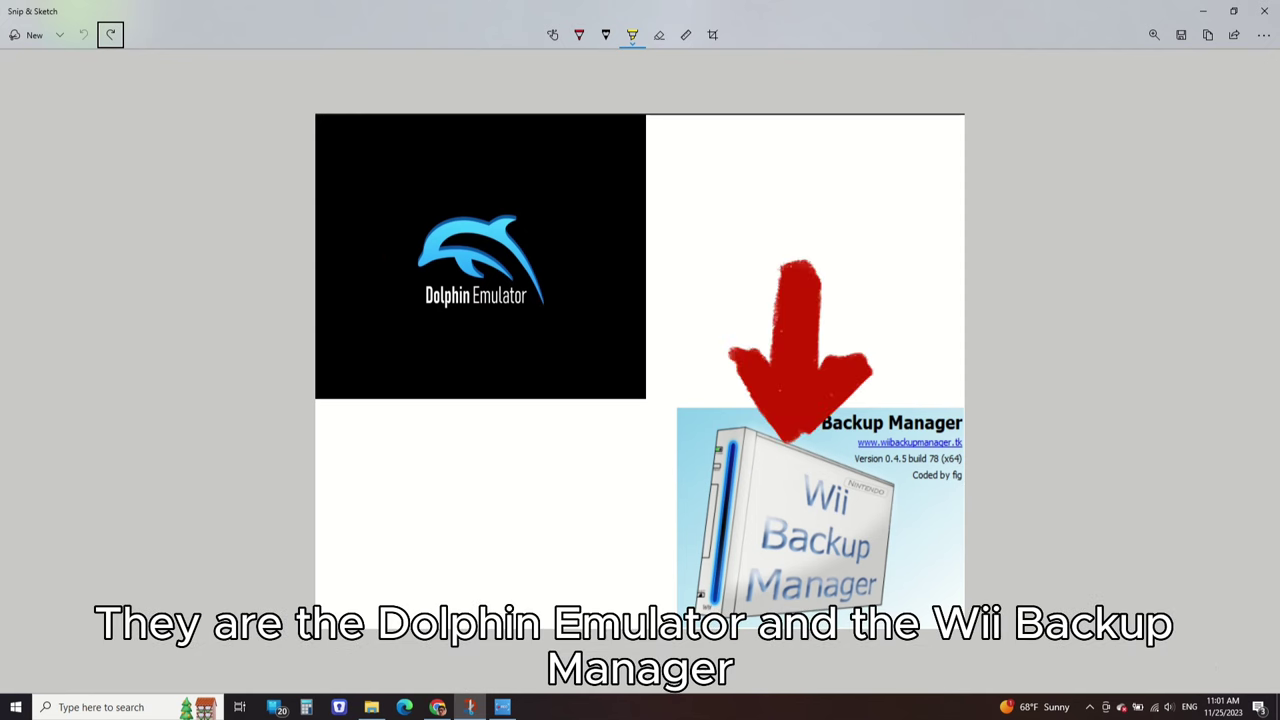
# Step: Launch Dolphin.exe from SSK Cloud (G:) > Games > Wii BACKUP APPS > Dolphin-x64
pyautogui.click(370, 707)
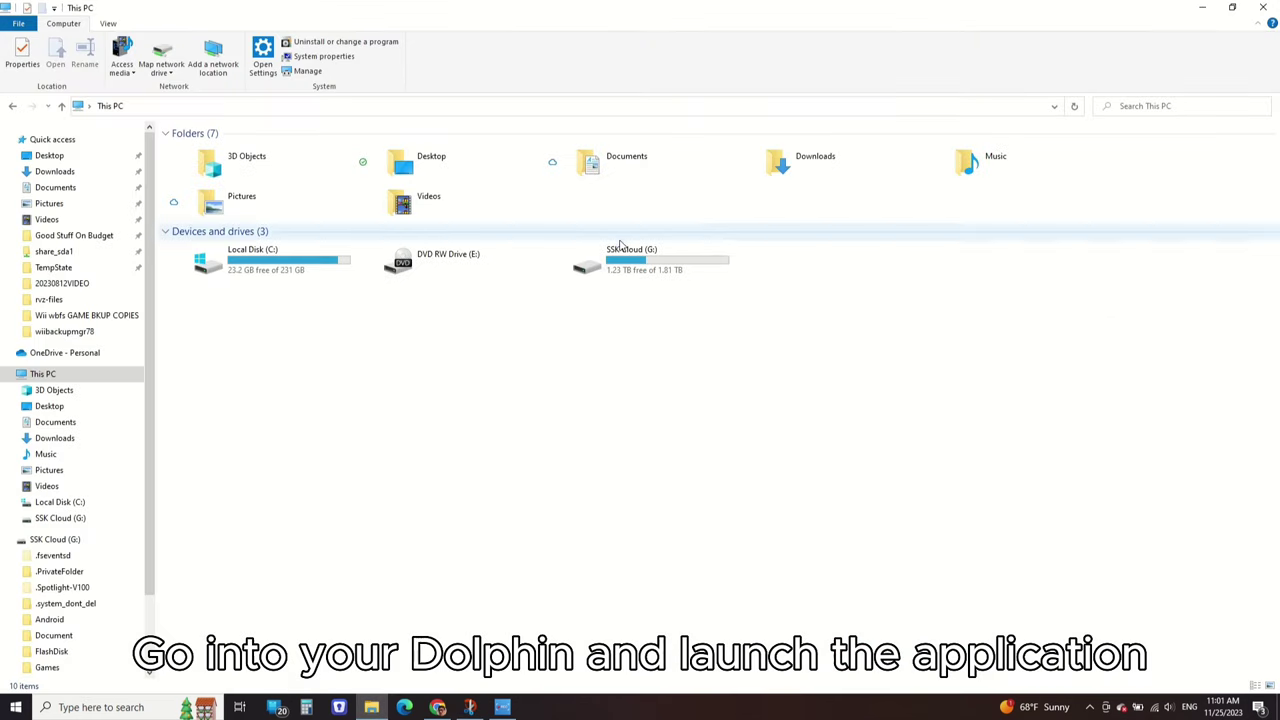
pyautogui.doubleClick(622, 250)
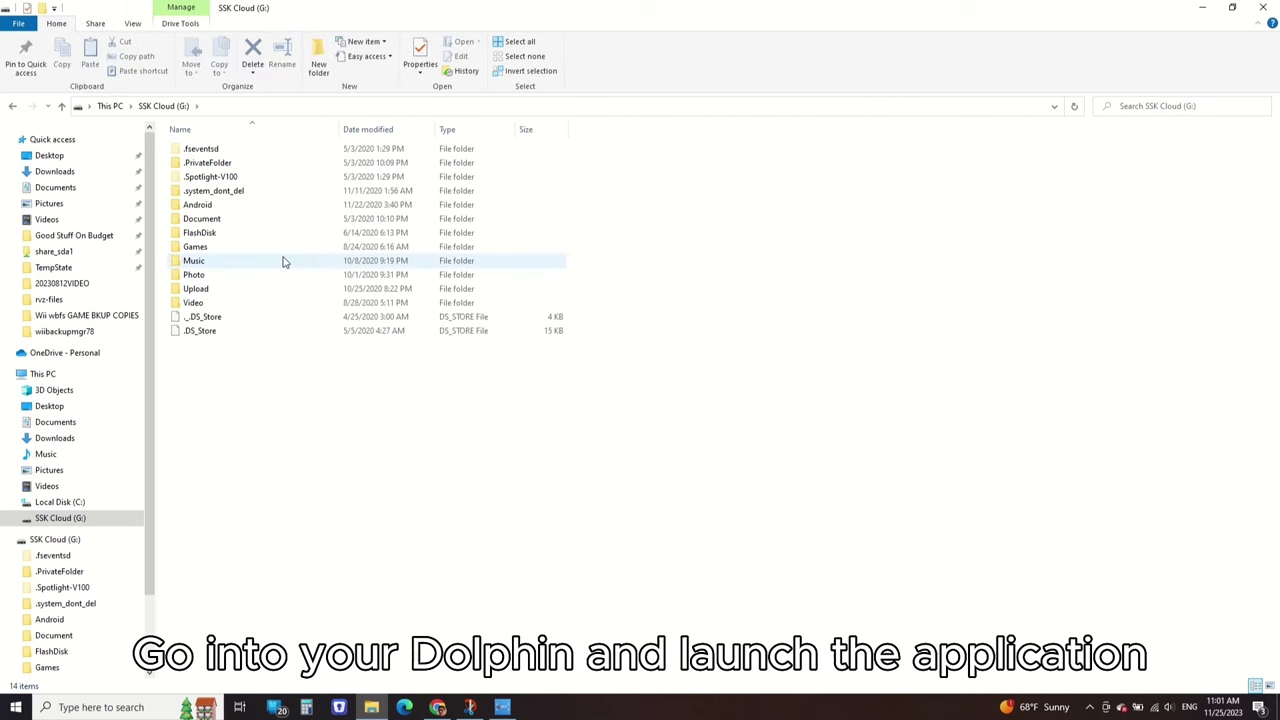
pyautogui.doubleClick(278, 247)
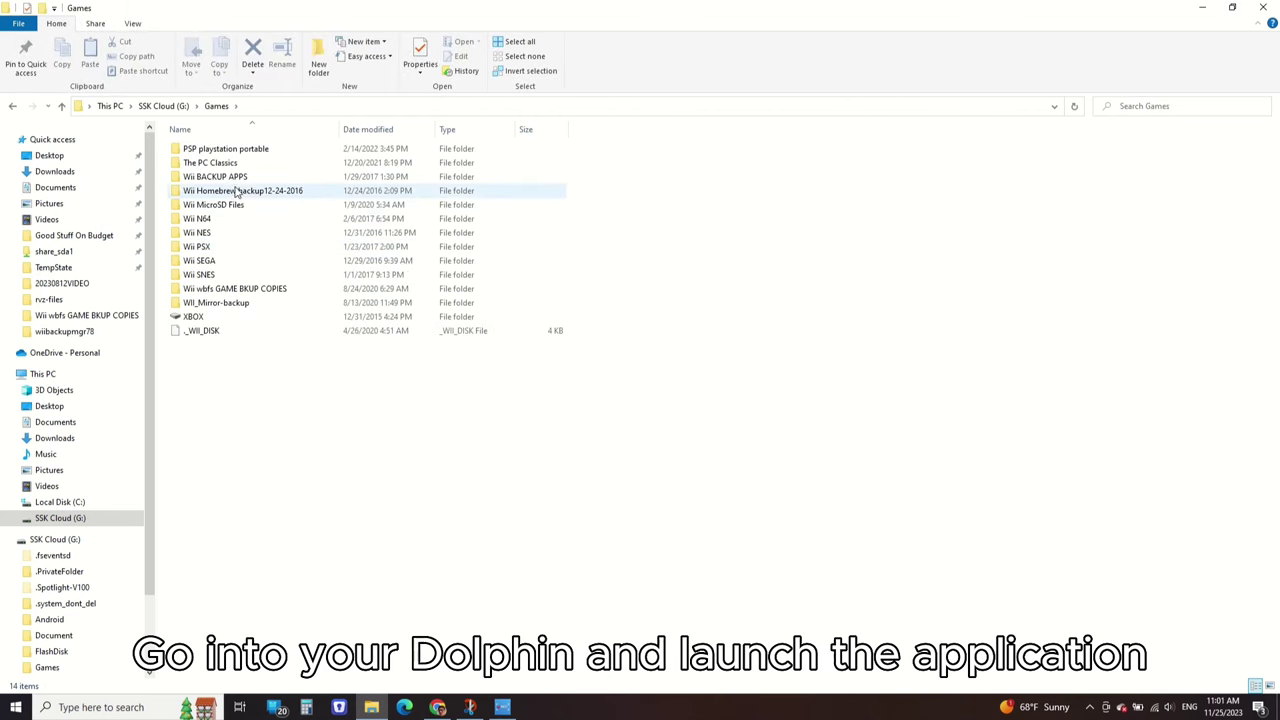
pyautogui.doubleClick(236, 178)
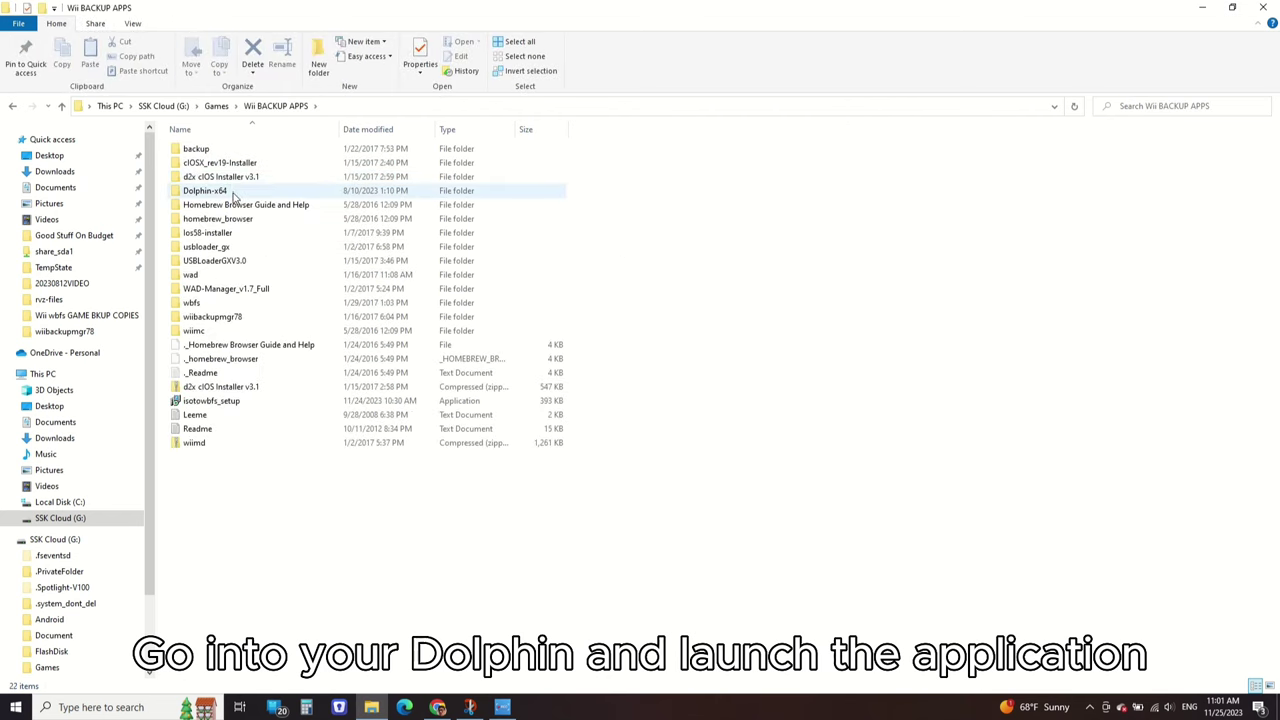
pyautogui.doubleClick(230, 192)
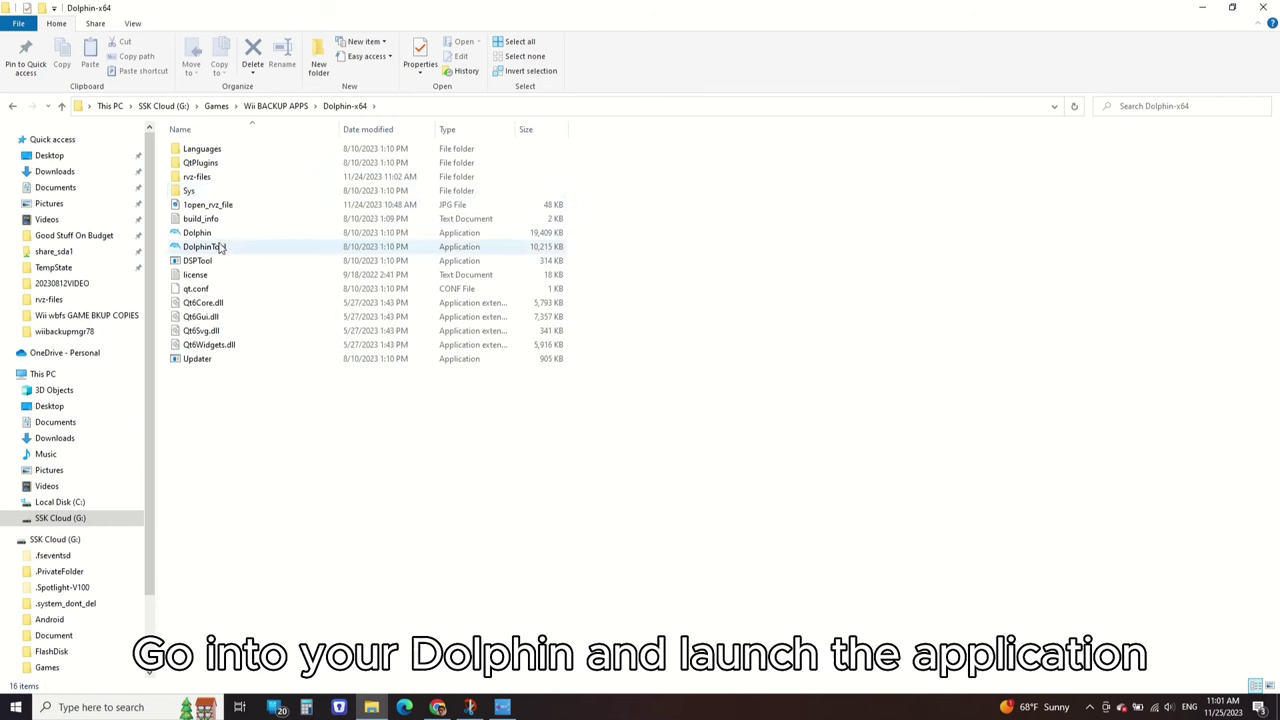
pyautogui.click(219, 238)
pyautogui.doubleClick(219, 238)
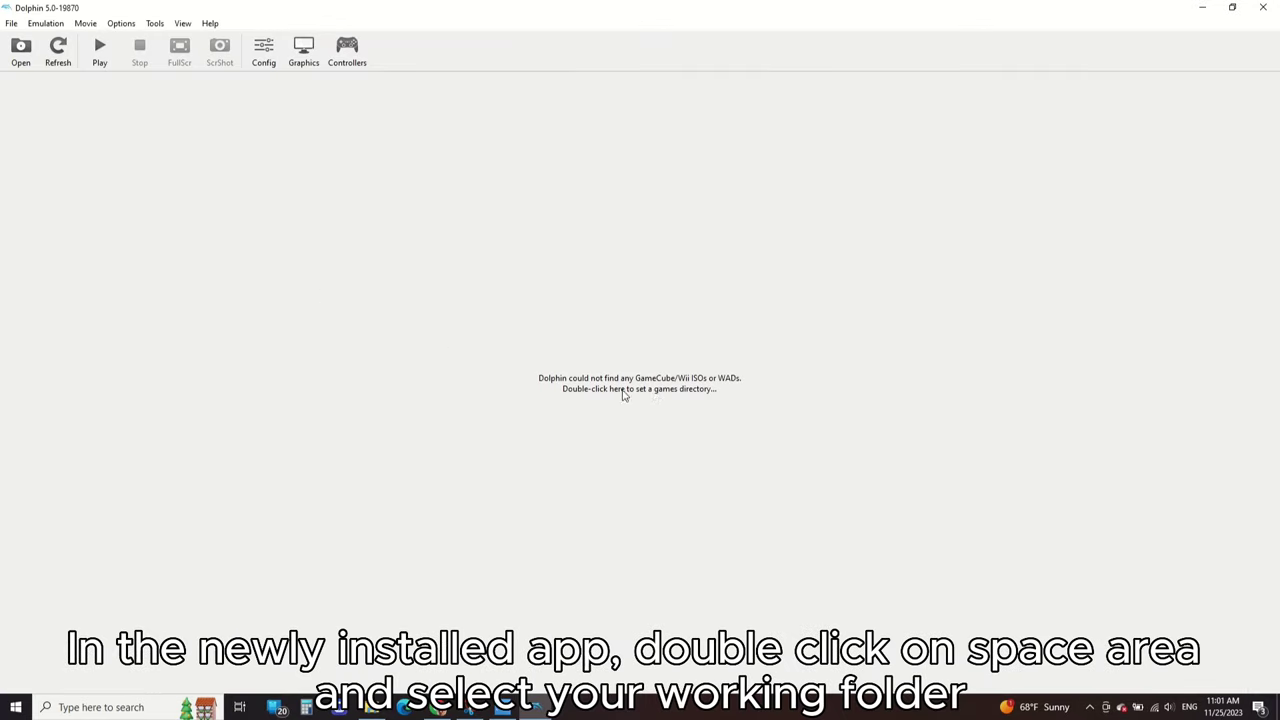
# Step: Choose the rvz-files folder as Dolphin's games directory
pyautogui.doubleClick(667, 396)
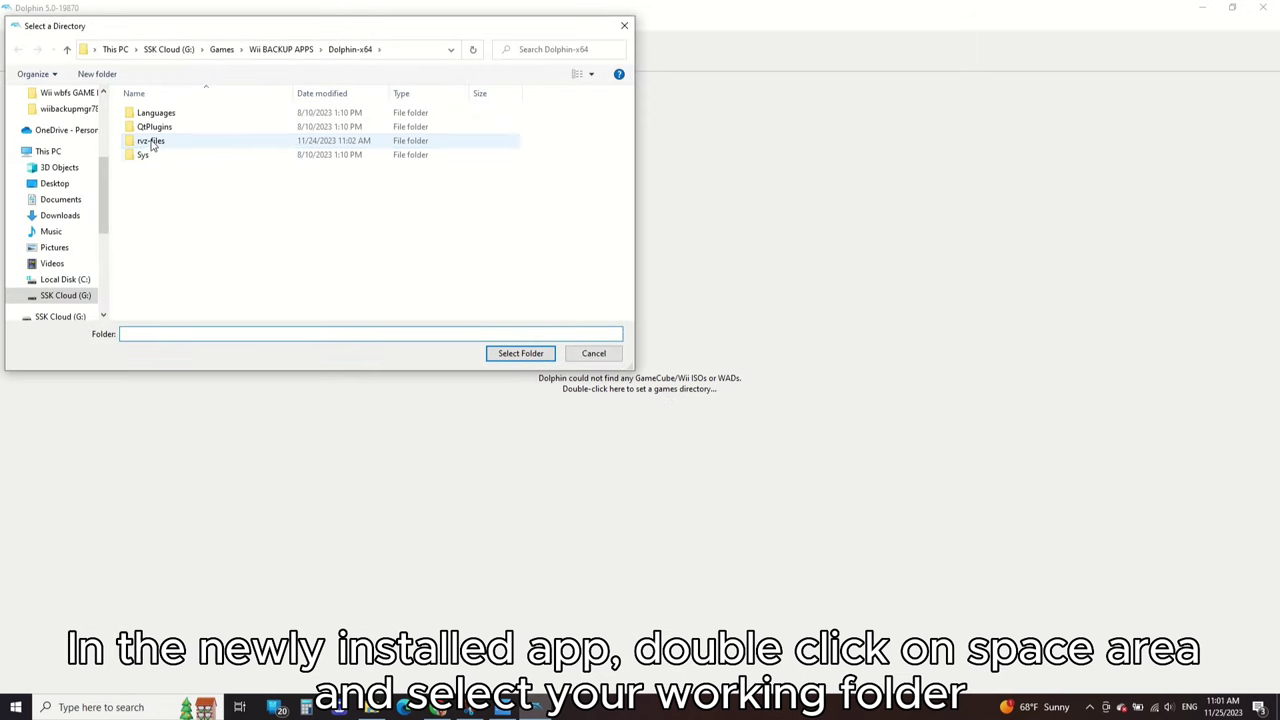
pyautogui.click(152, 143)
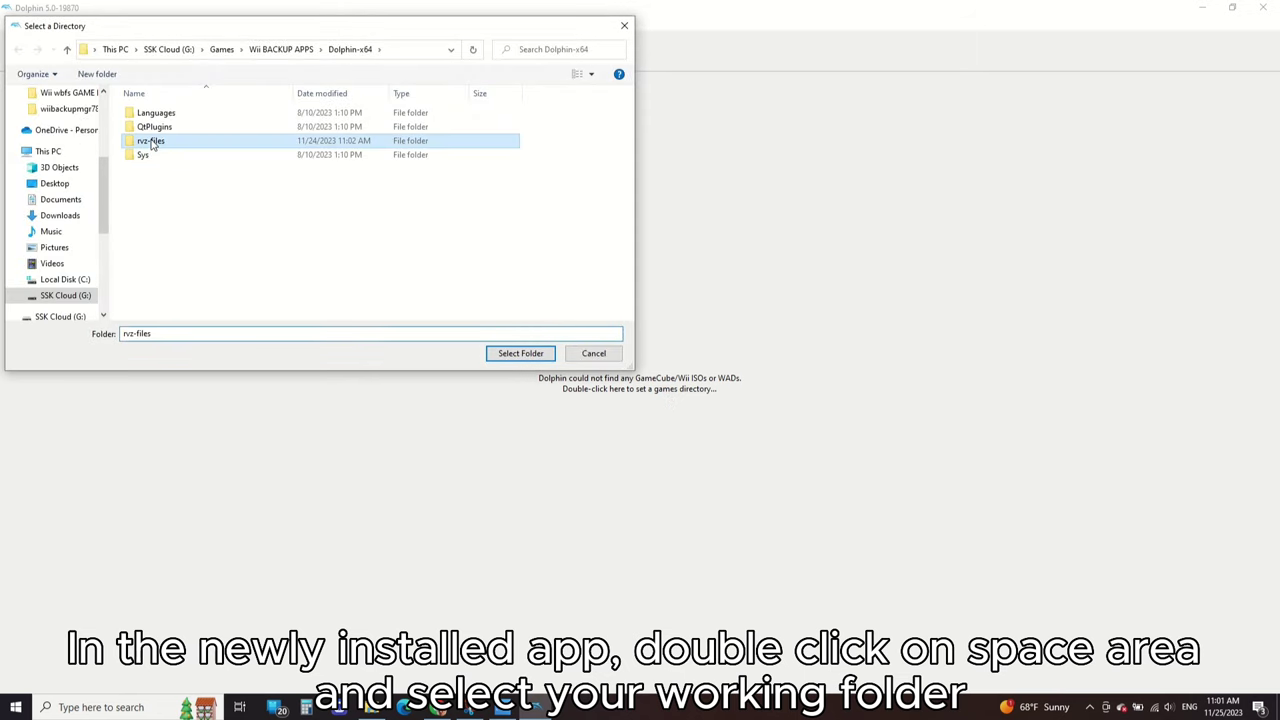
pyautogui.click(516, 355)
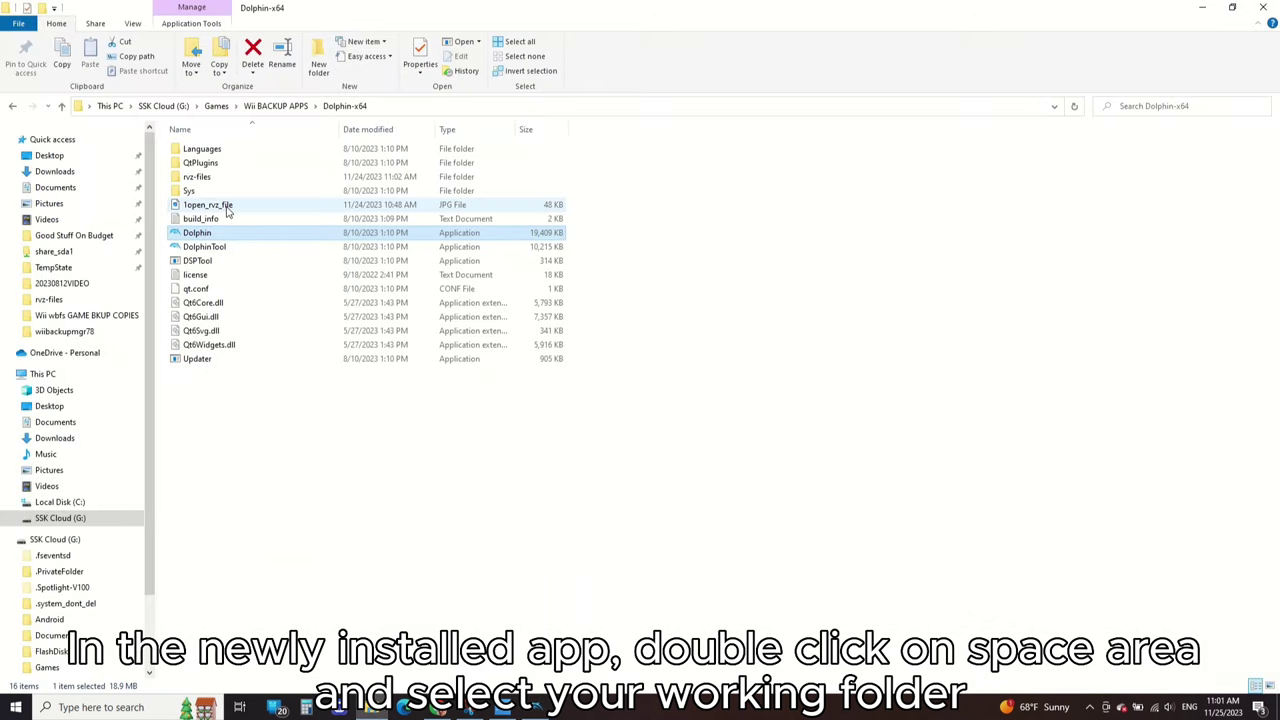
# Step: Copy the Wii Music (USA) .rvz file out of its zip into rvz-files
pyautogui.doubleClick(215, 177)
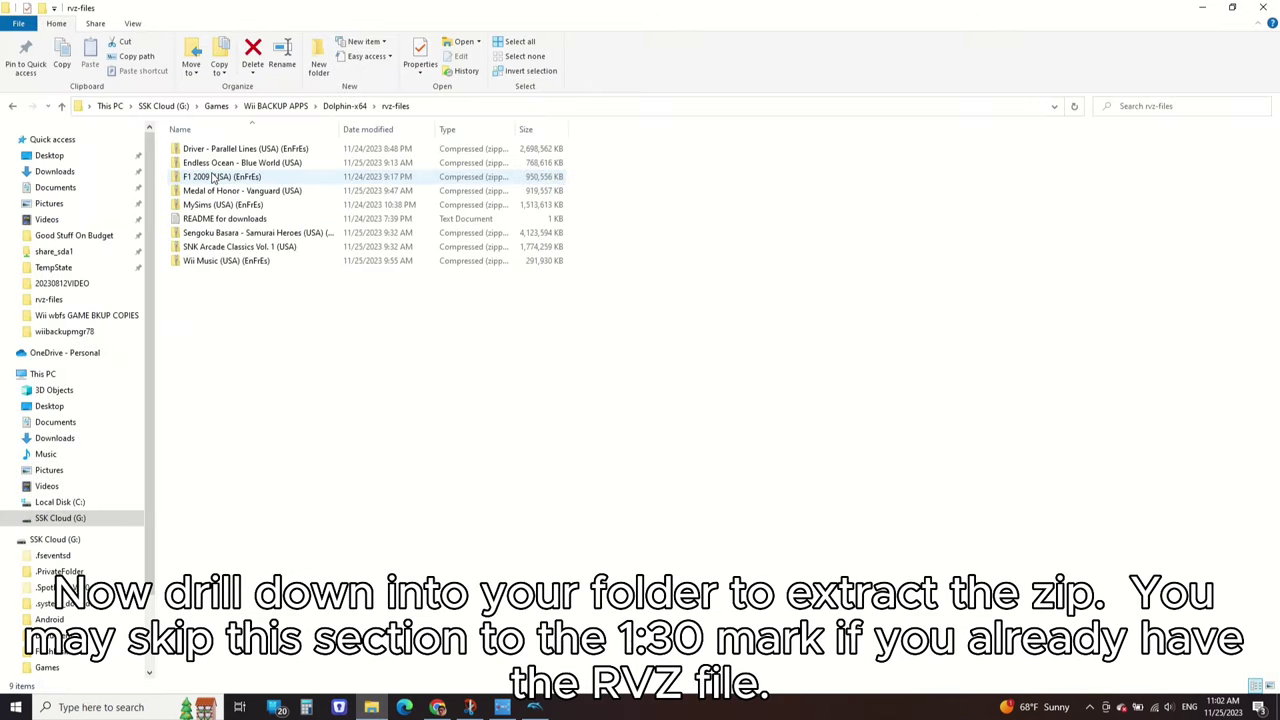
pyautogui.click(218, 268)
pyautogui.rightClick(218, 268)
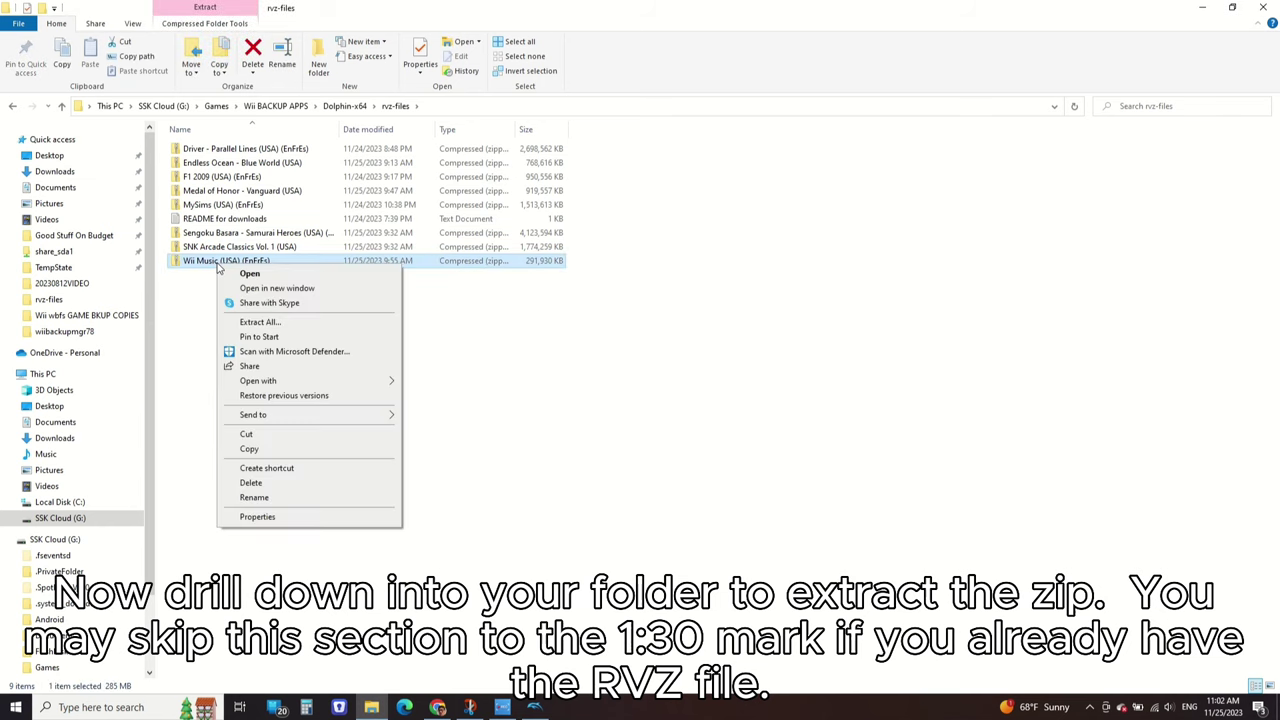
pyautogui.click(239, 297)
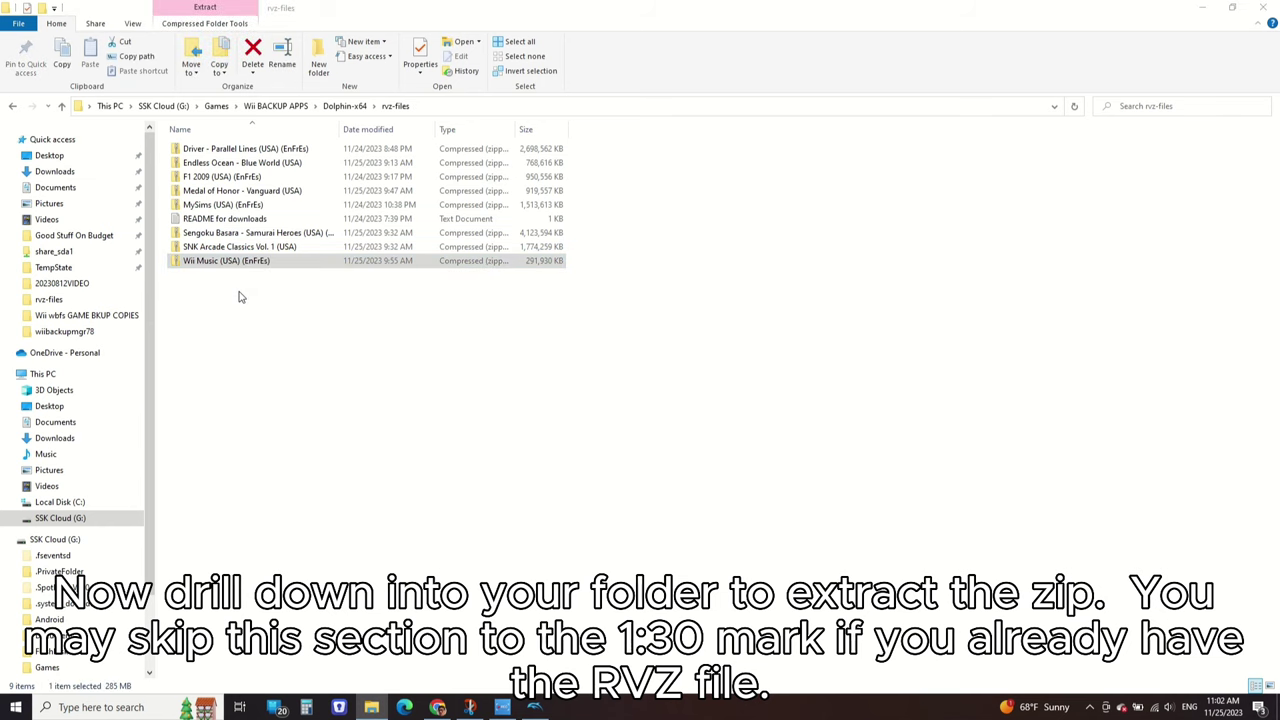
pyautogui.click(380, 341)
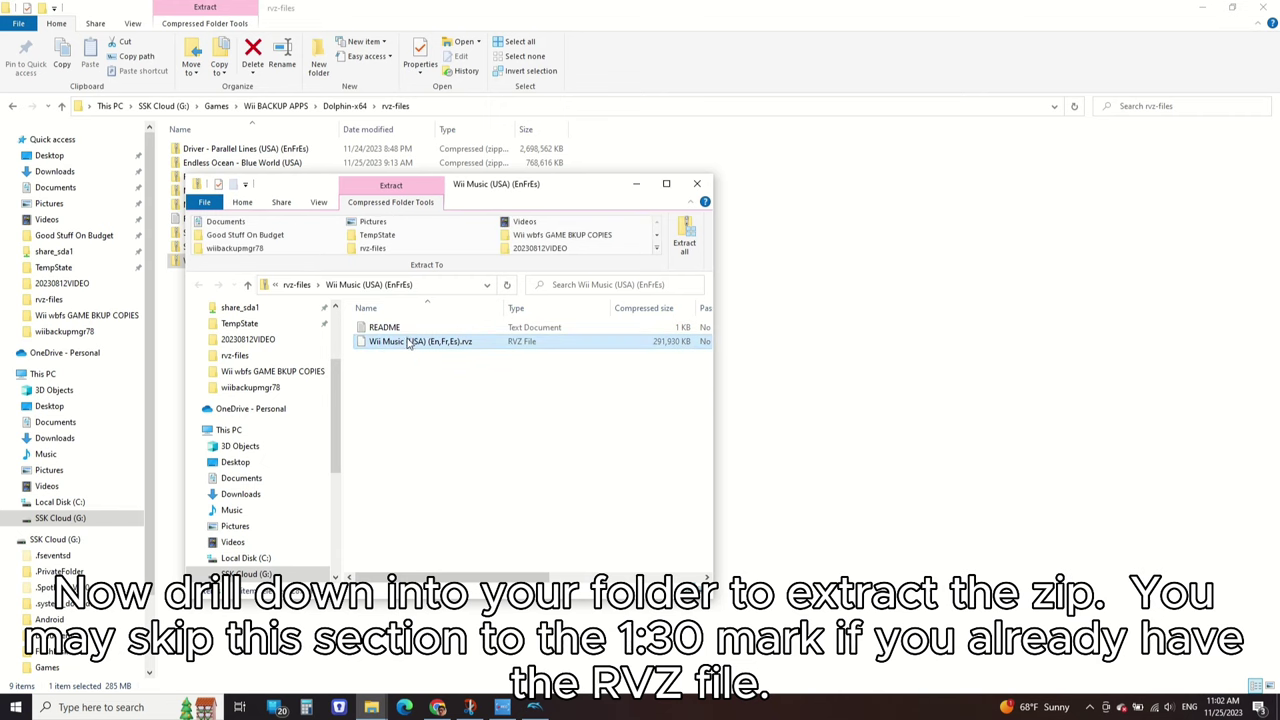
pyautogui.moveTo(408, 343); pyautogui.dragTo(822, 385)
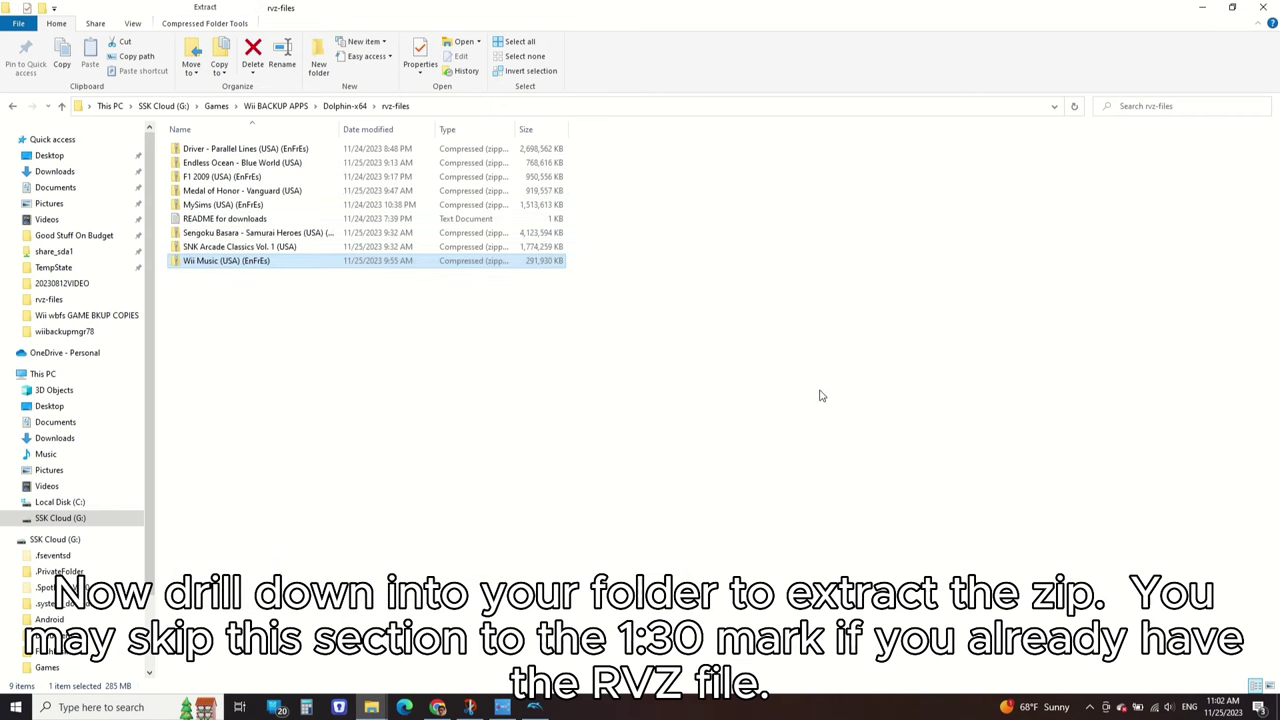
pyautogui.click(534, 707)
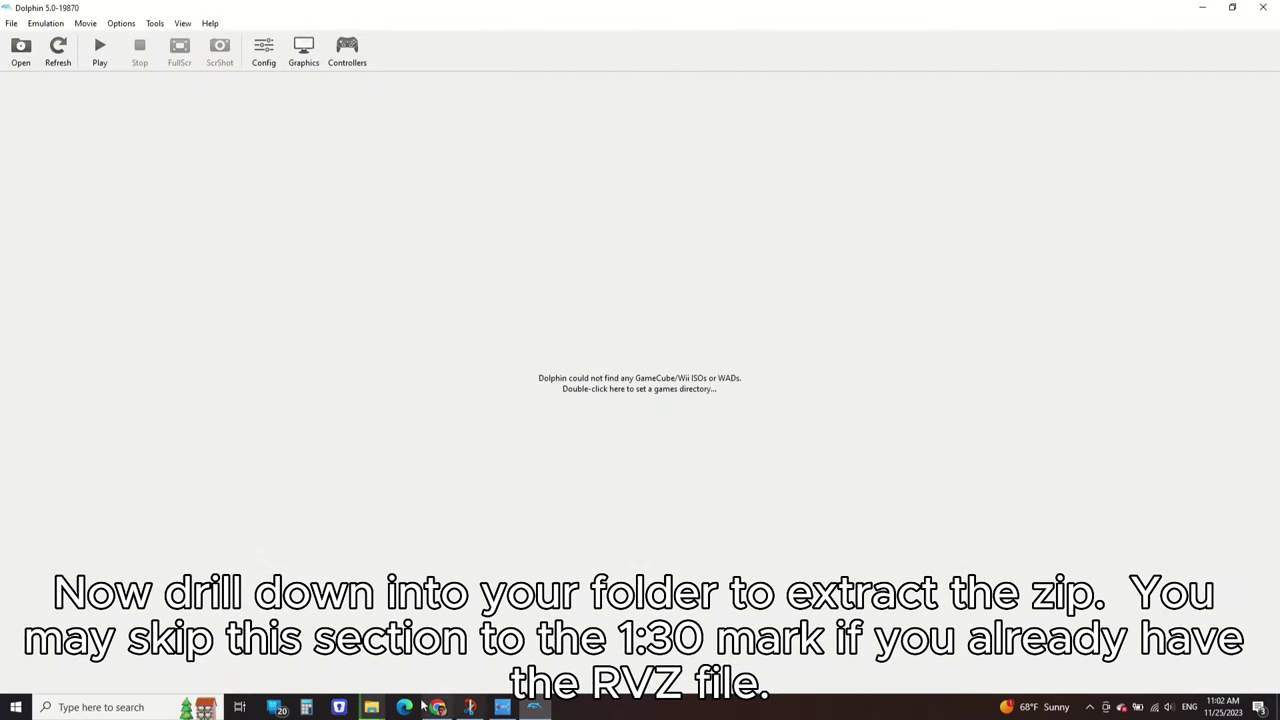
pyautogui.moveTo(371, 707)
pyautogui.click(430, 670)
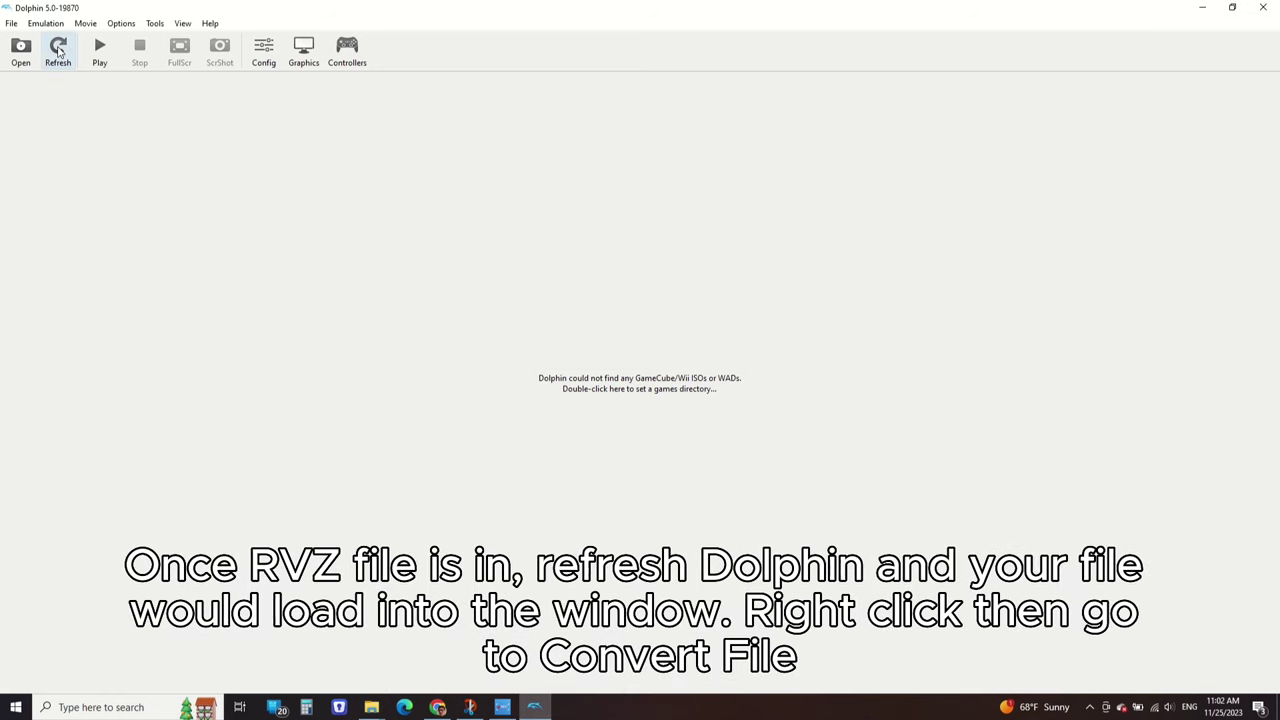
# Step: Refresh the game list and start converting Wii Music to ISO format
pyautogui.click(58, 48)
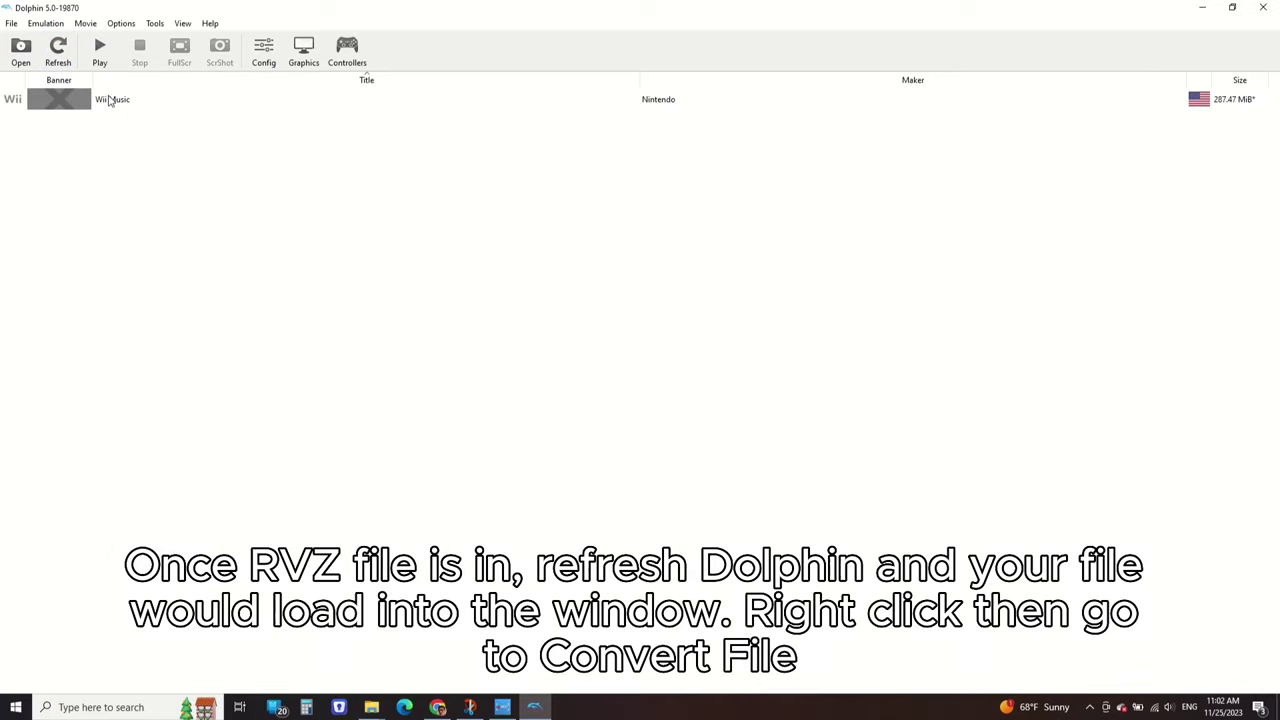
pyautogui.click(110, 101)
pyautogui.rightClick(157, 104)
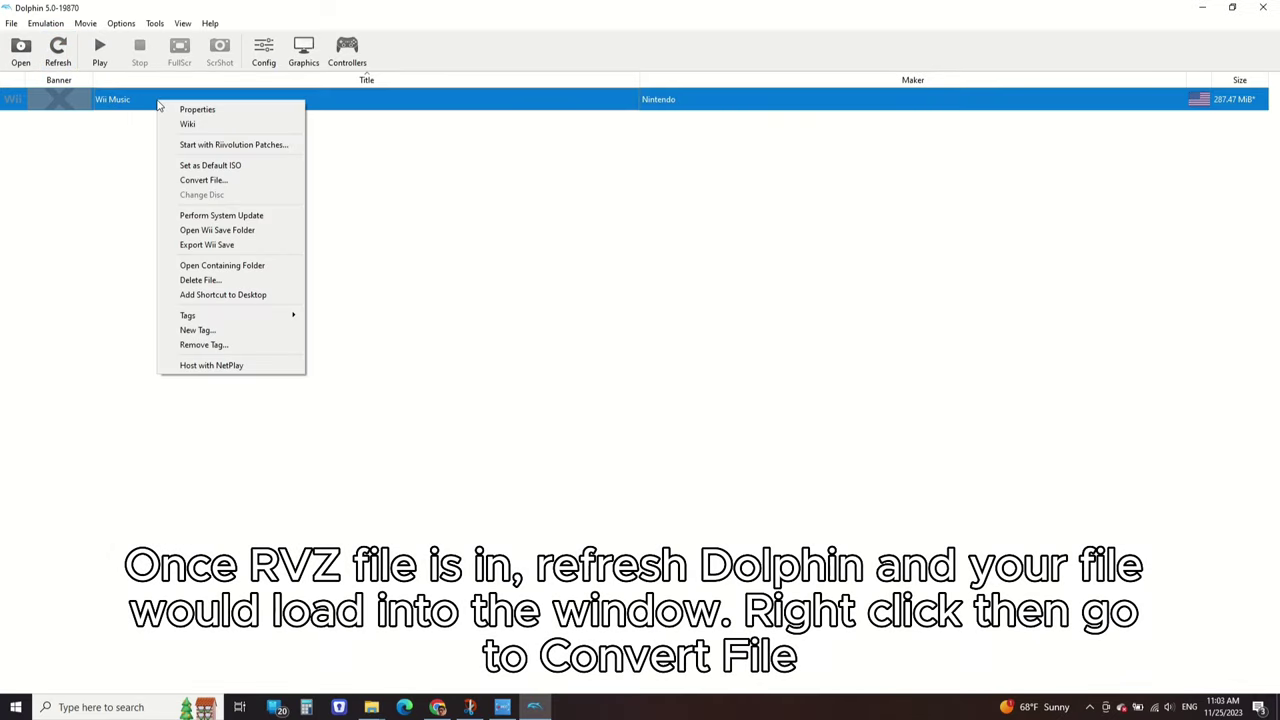
pyautogui.click(207, 181)
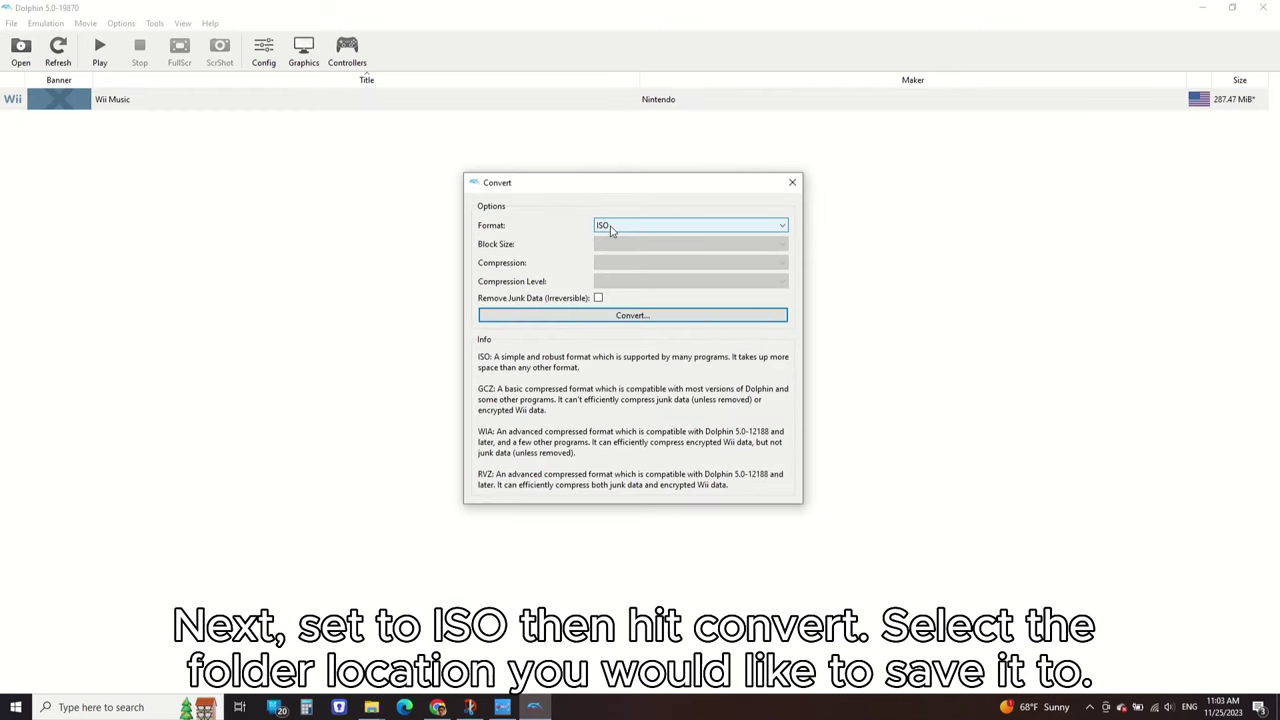
pyautogui.click(627, 319)
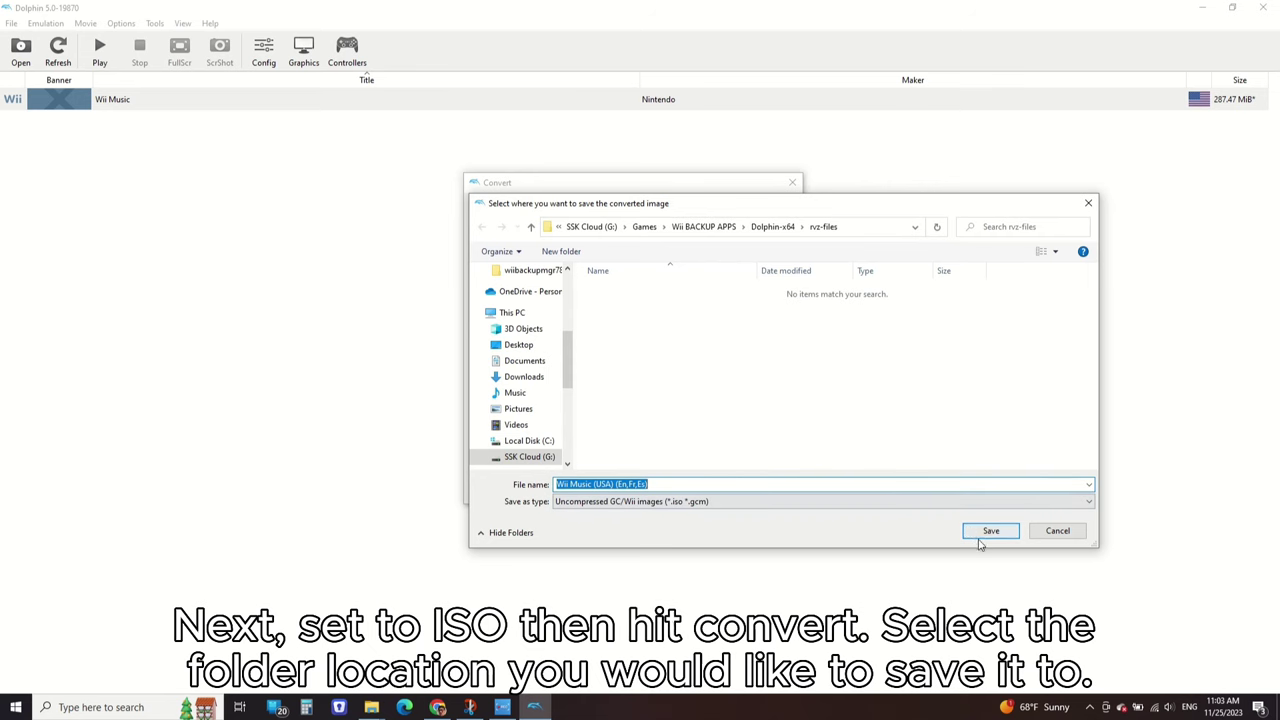
# Step: Save the Wii Music ISO into rvz-files and acknowledge the finished conversion
pyautogui.click(988, 531)
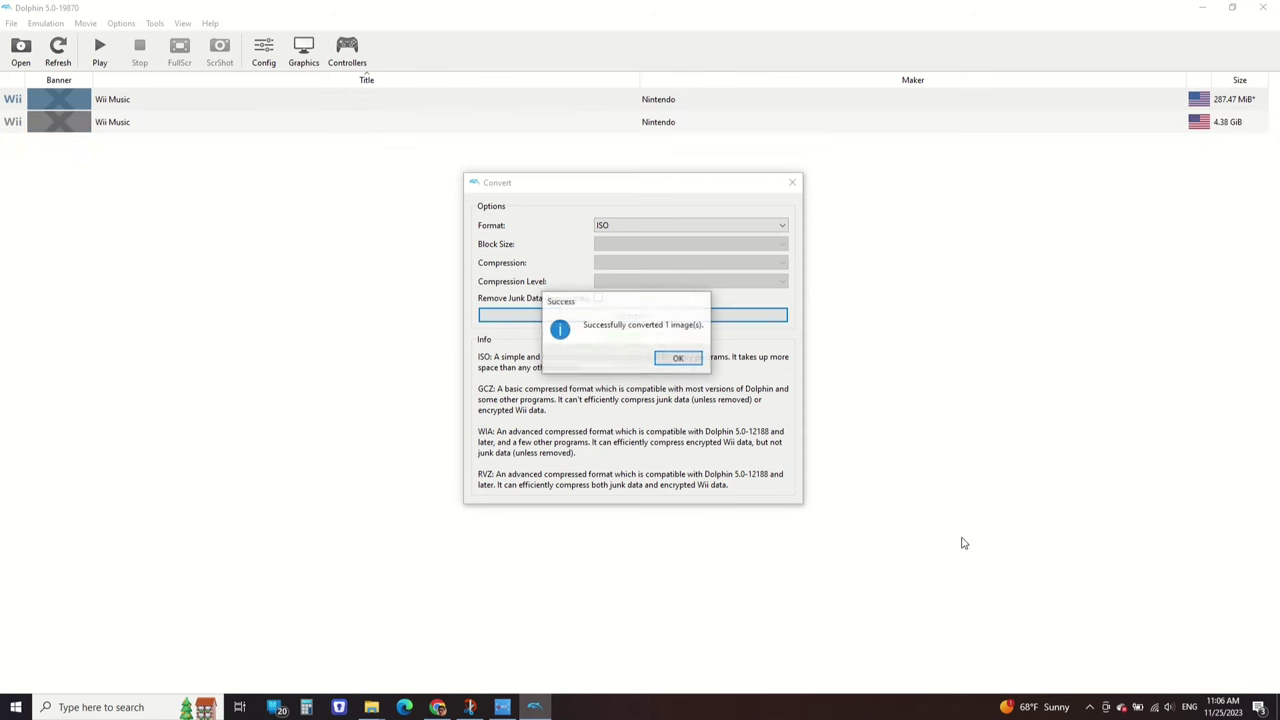
pyautogui.click(688, 366)
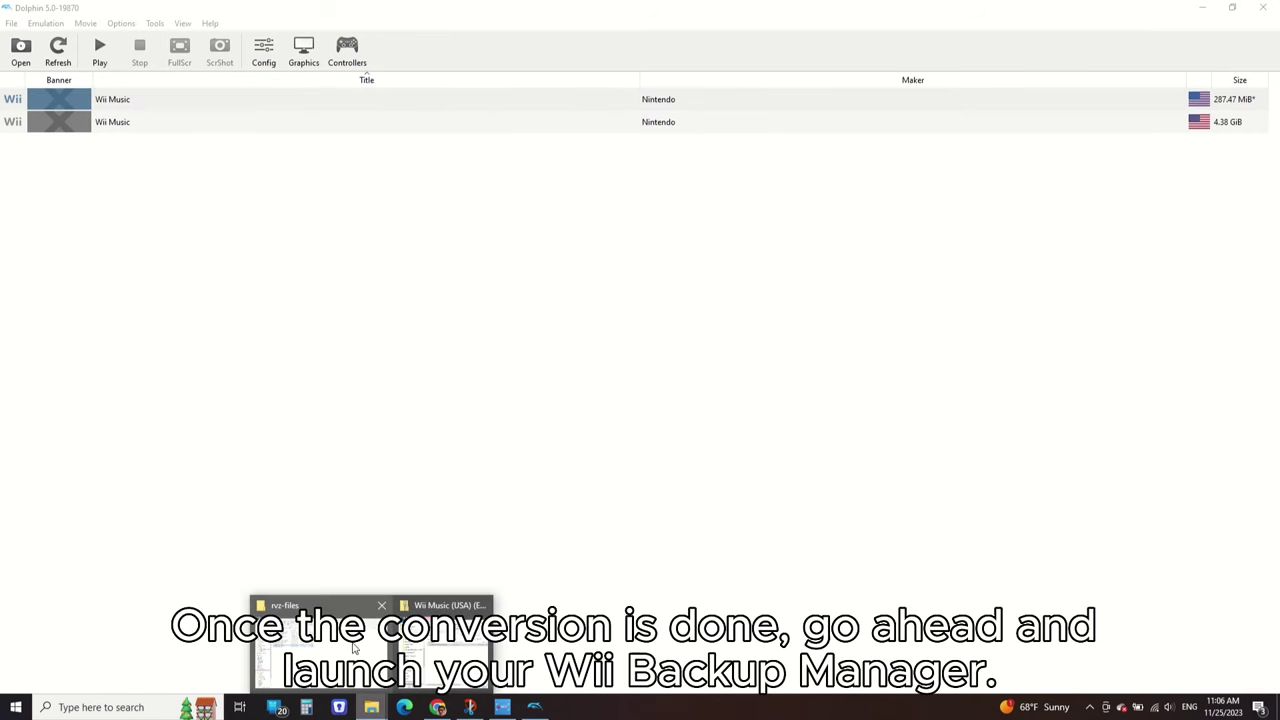
# Step: Launch WiiBackupManager_Win64 from SSK Cloud (G:) > Games > Wii BACKUP APPS > wiibackupmgr78
pyautogui.click(372, 707)
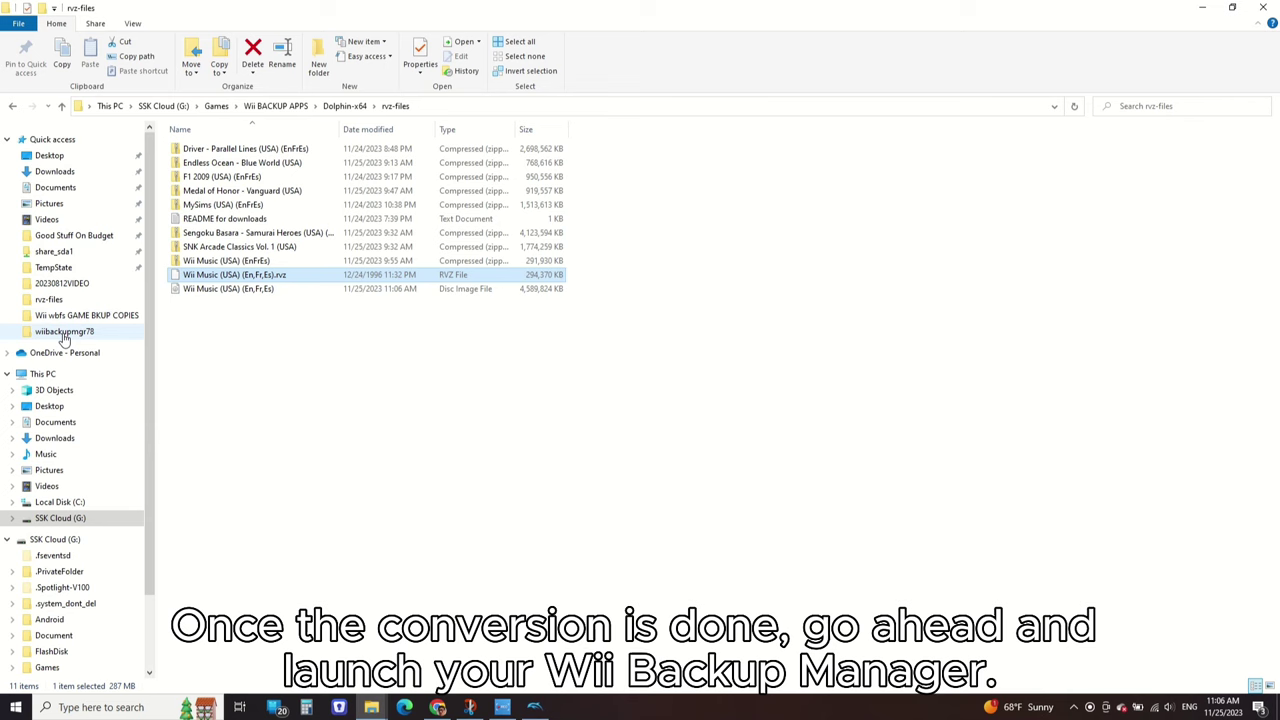
pyautogui.click(61, 378)
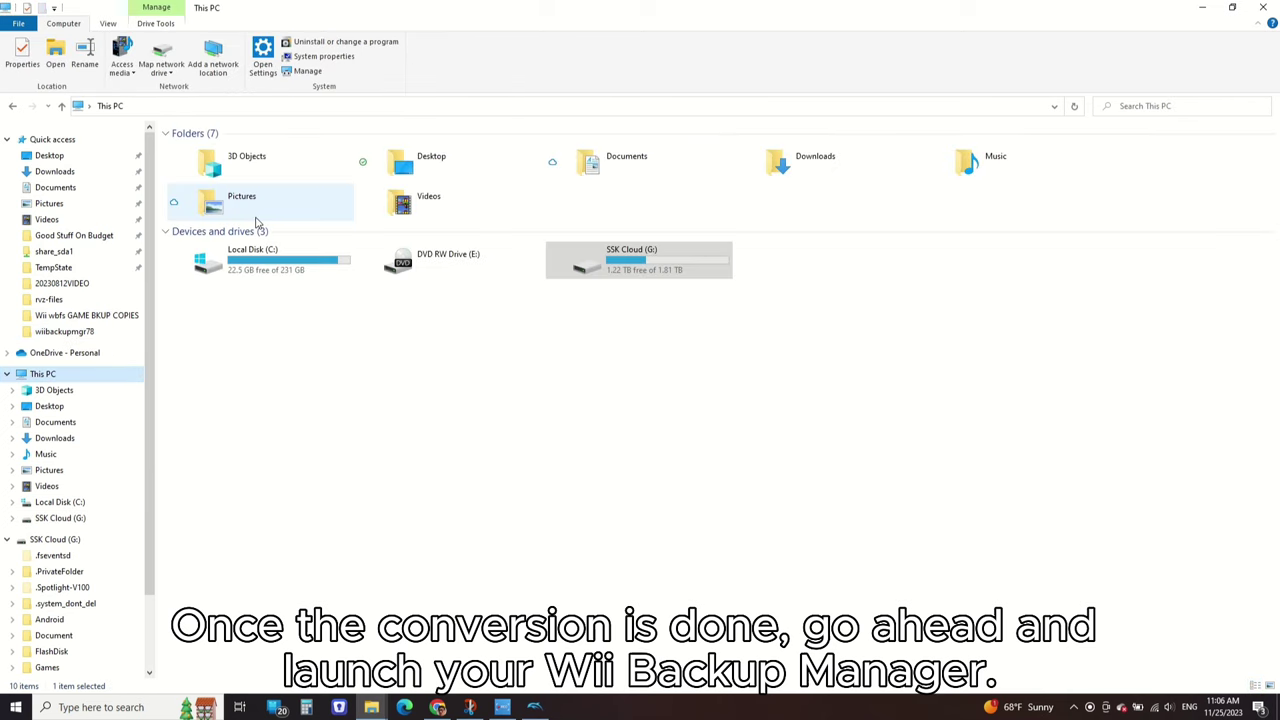
pyautogui.doubleClick(620, 272)
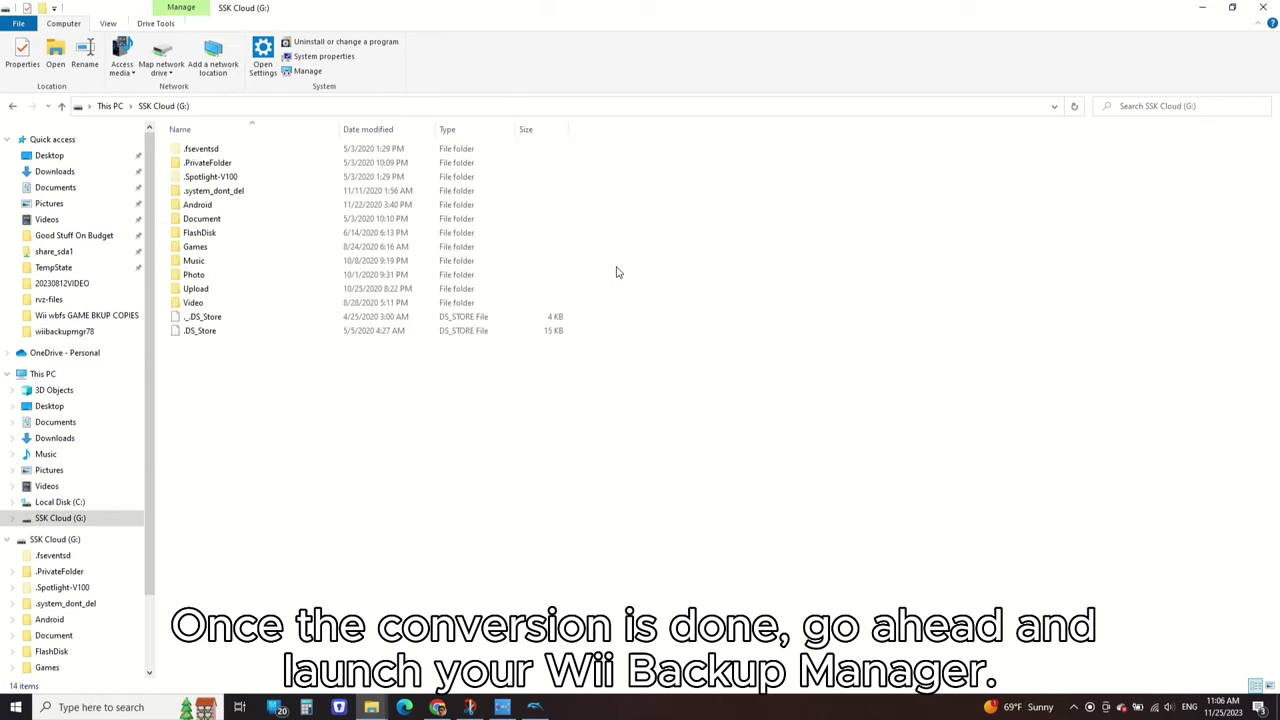
pyautogui.click(211, 252)
pyautogui.doubleClick(211, 257)
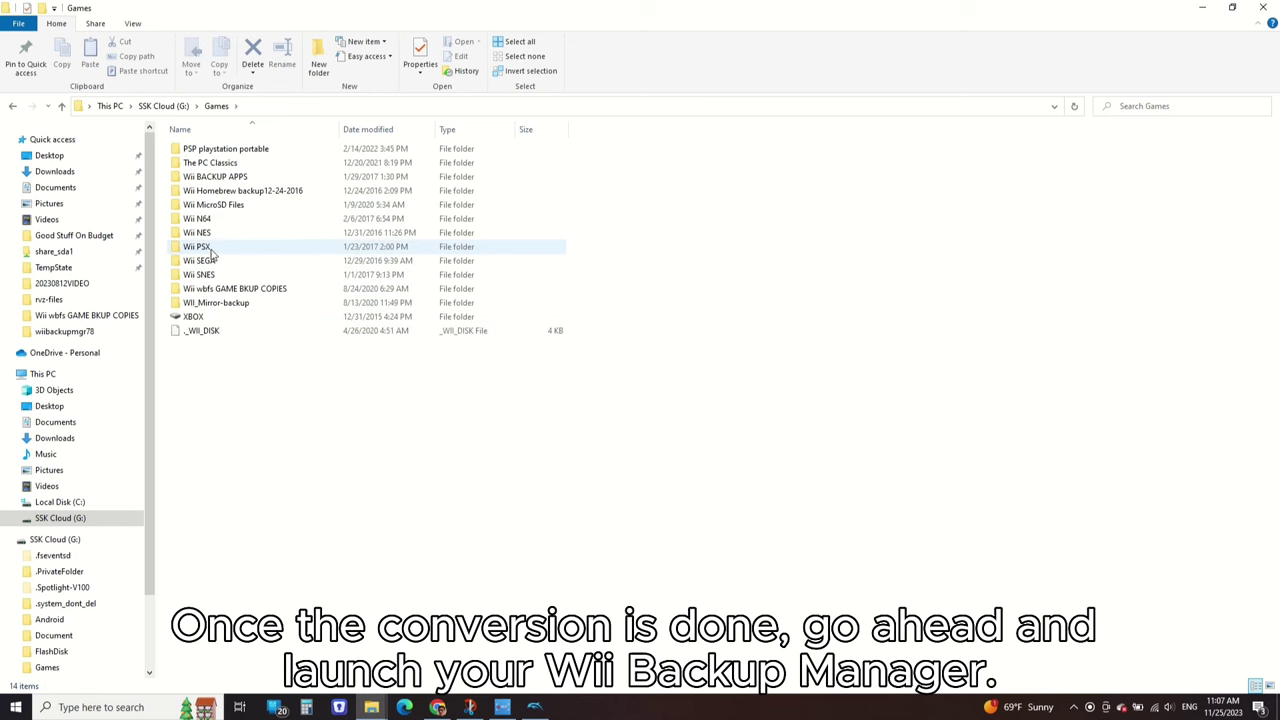
pyautogui.click(210, 180)
pyautogui.doubleClick(210, 180)
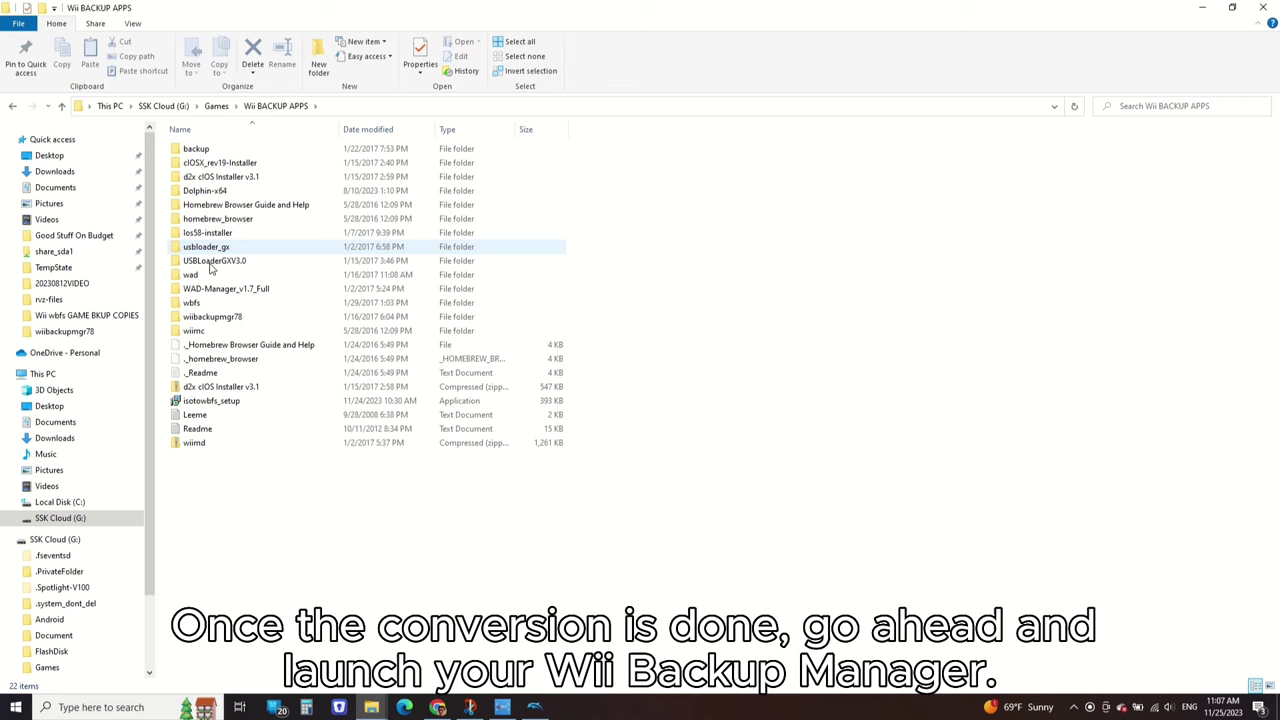
pyautogui.doubleClick(213, 318)
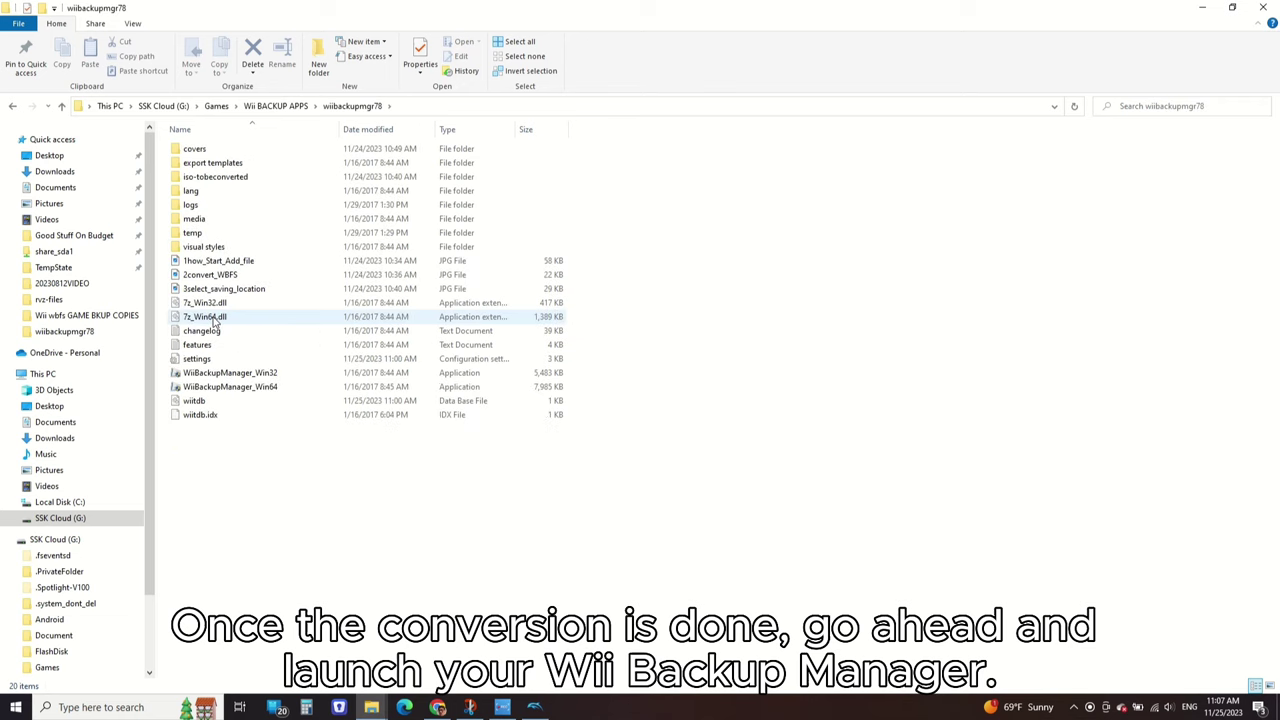
pyautogui.click(234, 392)
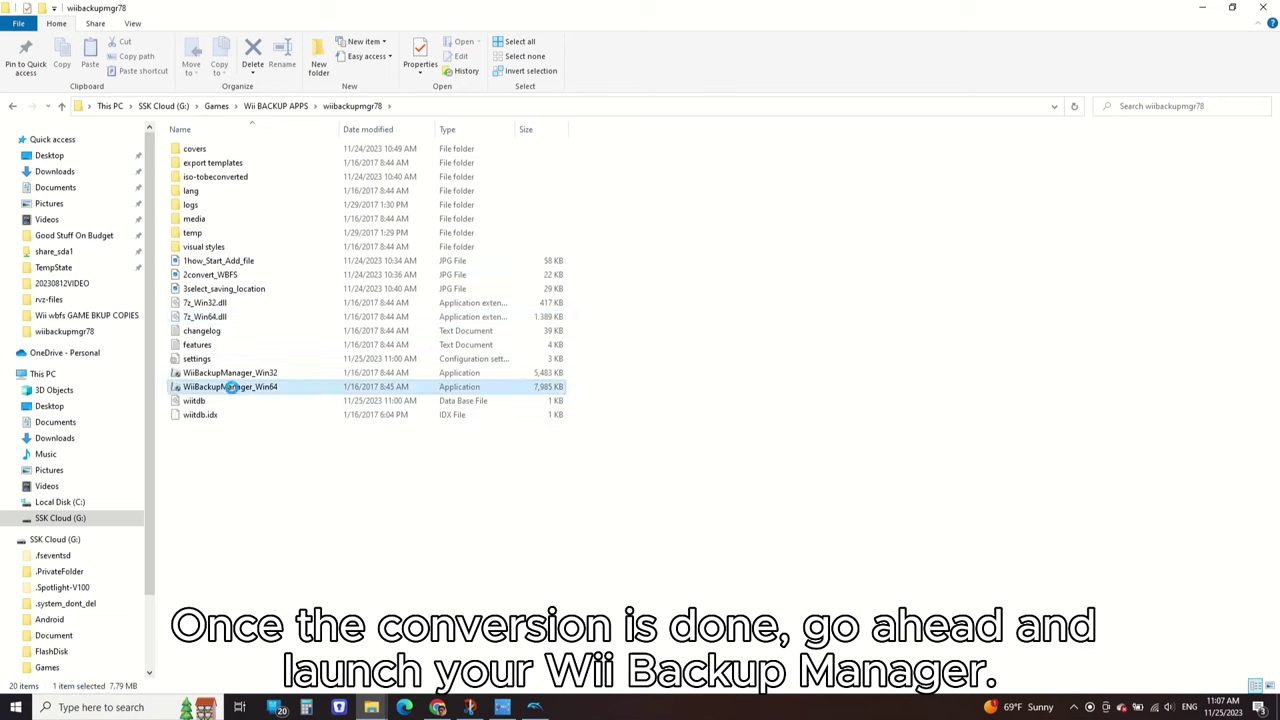
pyautogui.doubleClick(231, 388)
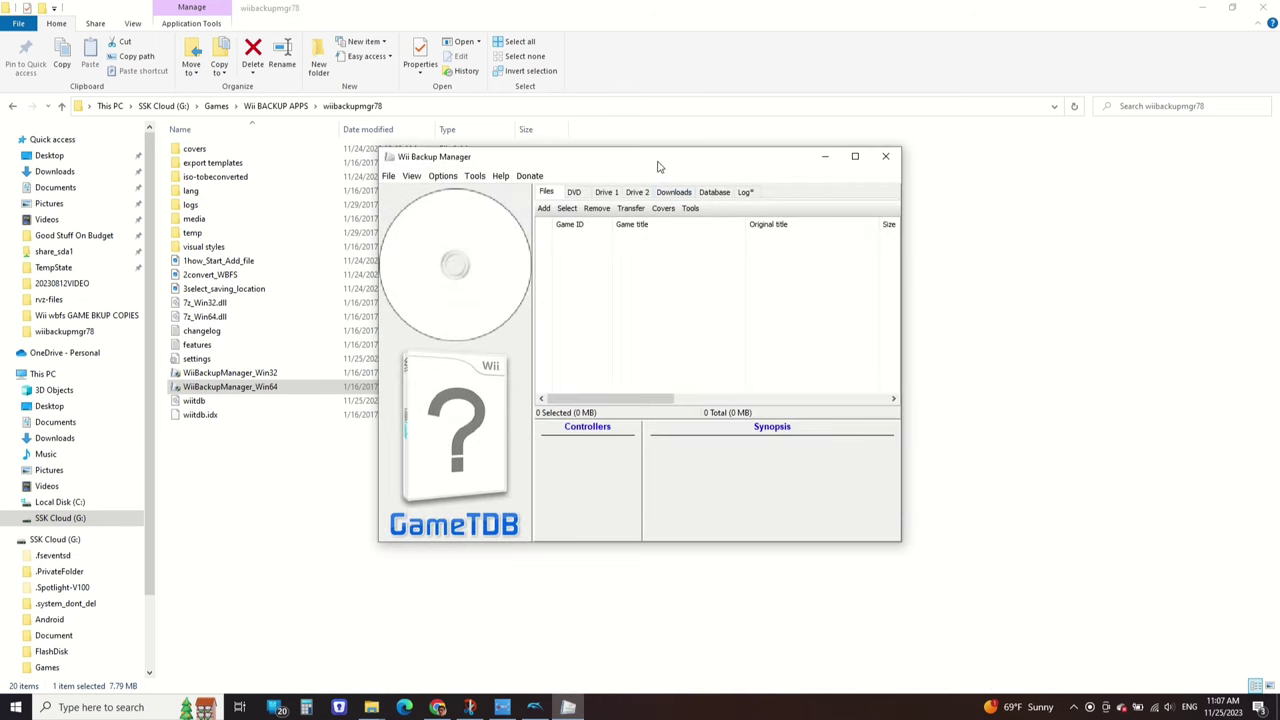
# Step: Maximize Wii Backup Manager and add the Wii Music disc image from rvz-files
pyautogui.doubleClick(658, 166)
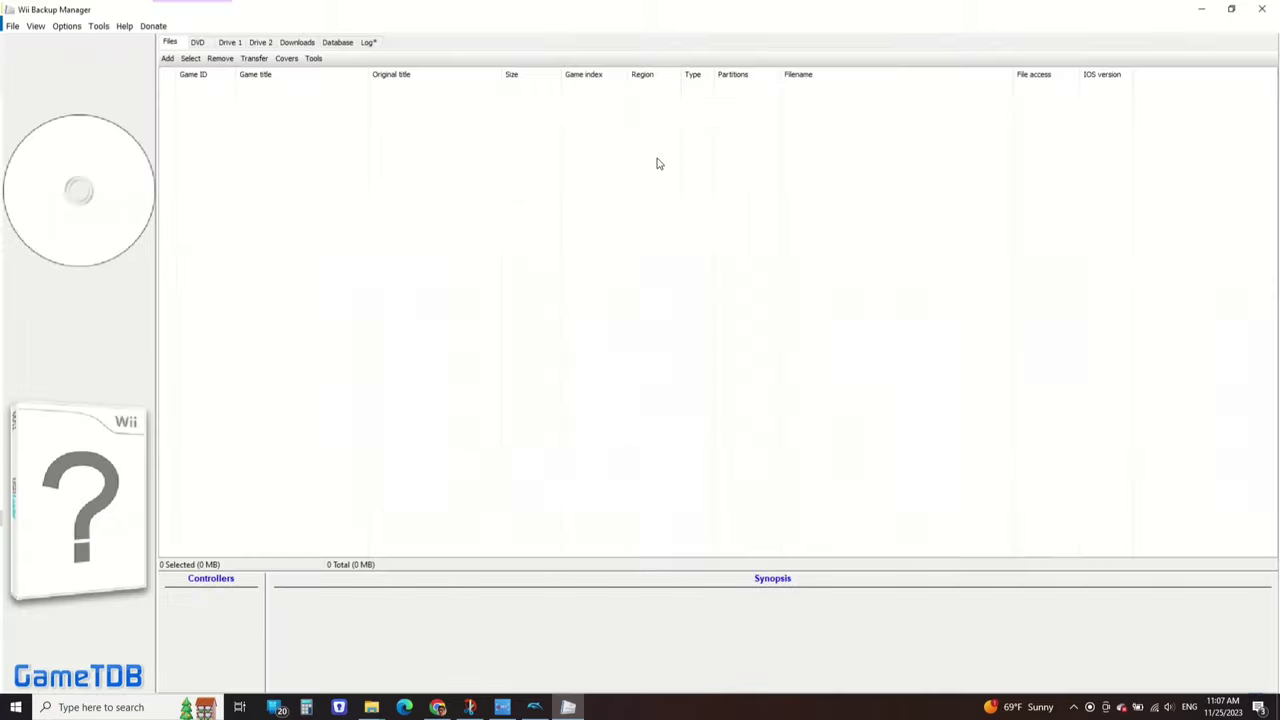
pyautogui.click(165, 56)
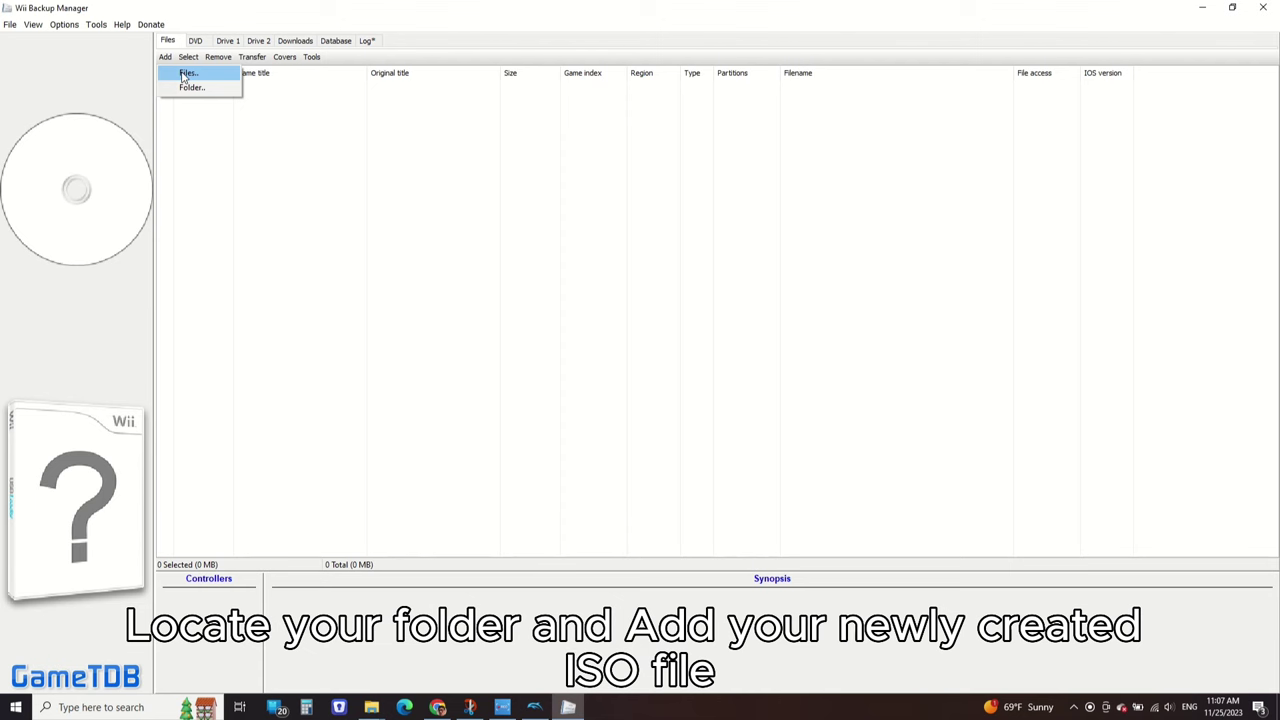
pyautogui.click(186, 74)
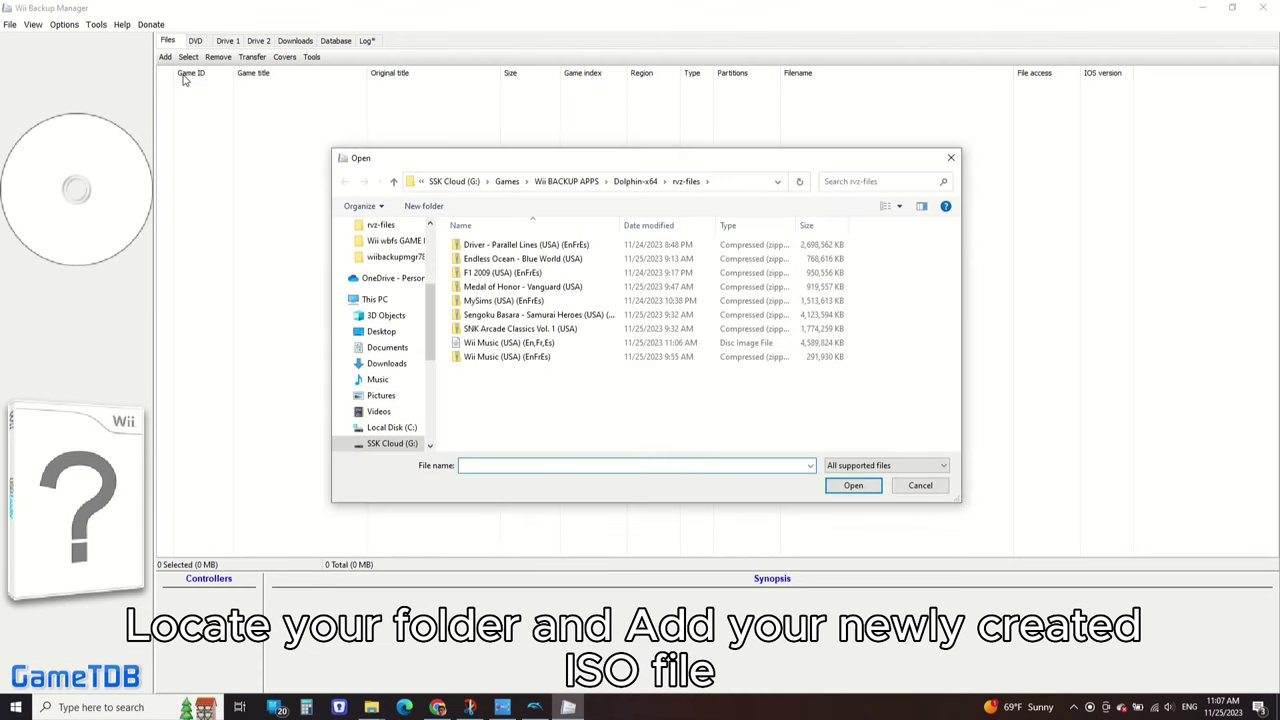
pyautogui.click(537, 343)
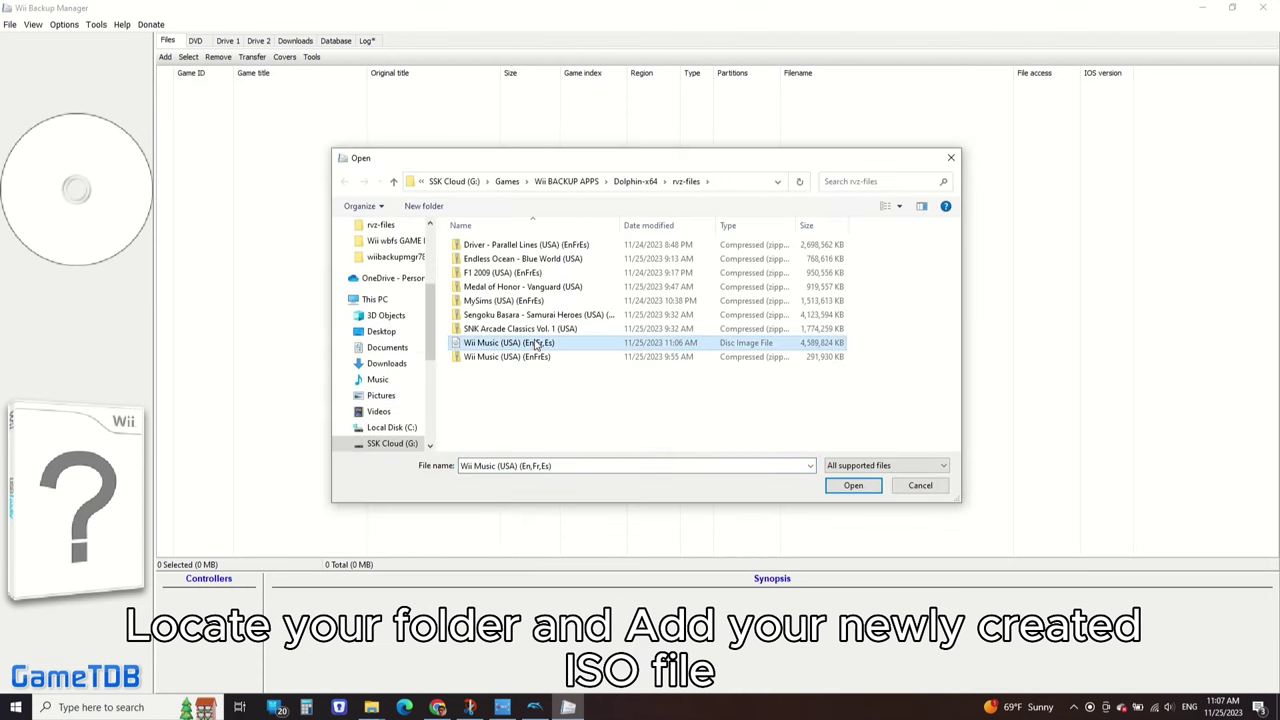
pyautogui.click(853, 486)
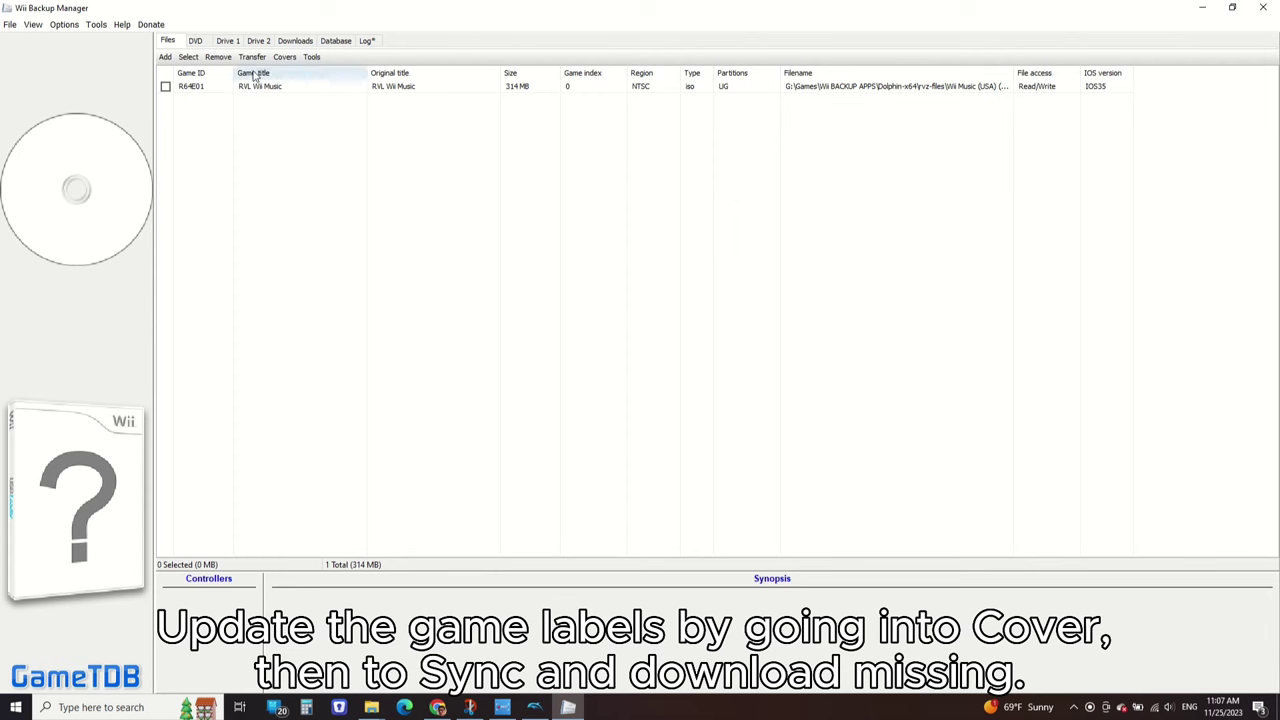
# Step: Download missing cover art and mark Wii Music for transfer
pyautogui.click(285, 57)
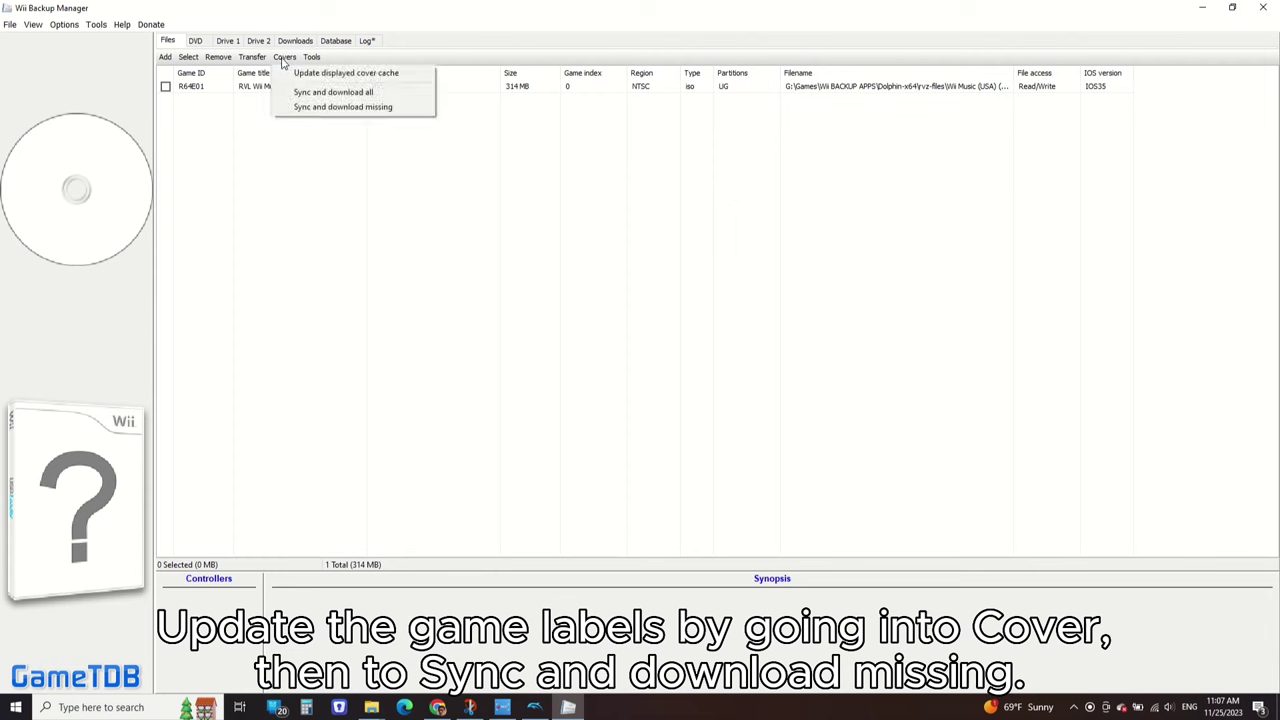
pyautogui.click(320, 107)
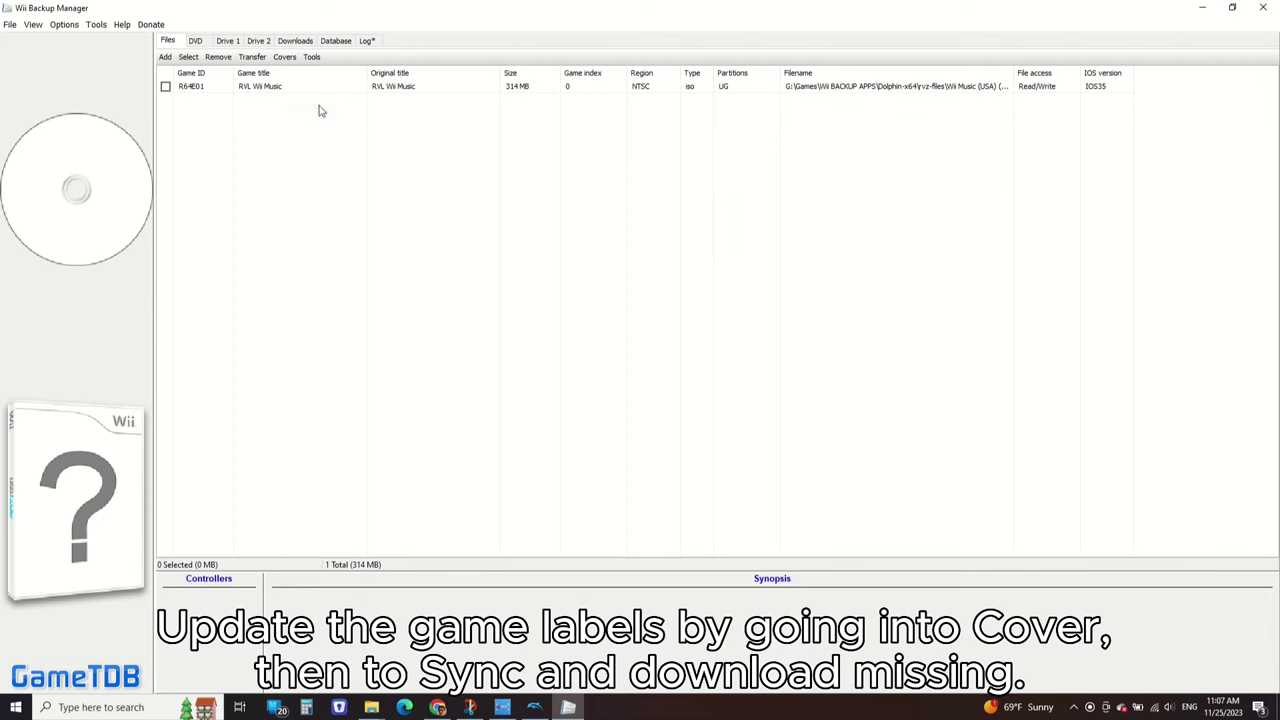
pyautogui.click(188, 87)
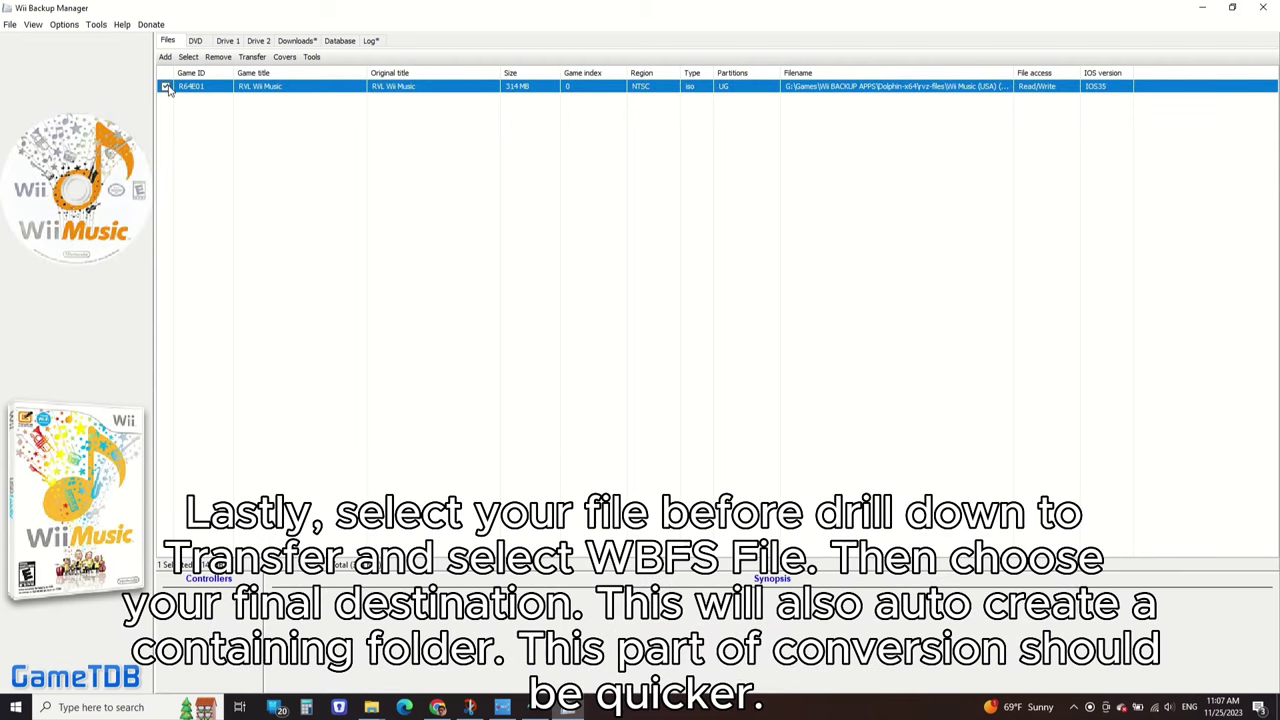
pyautogui.click(166, 87)
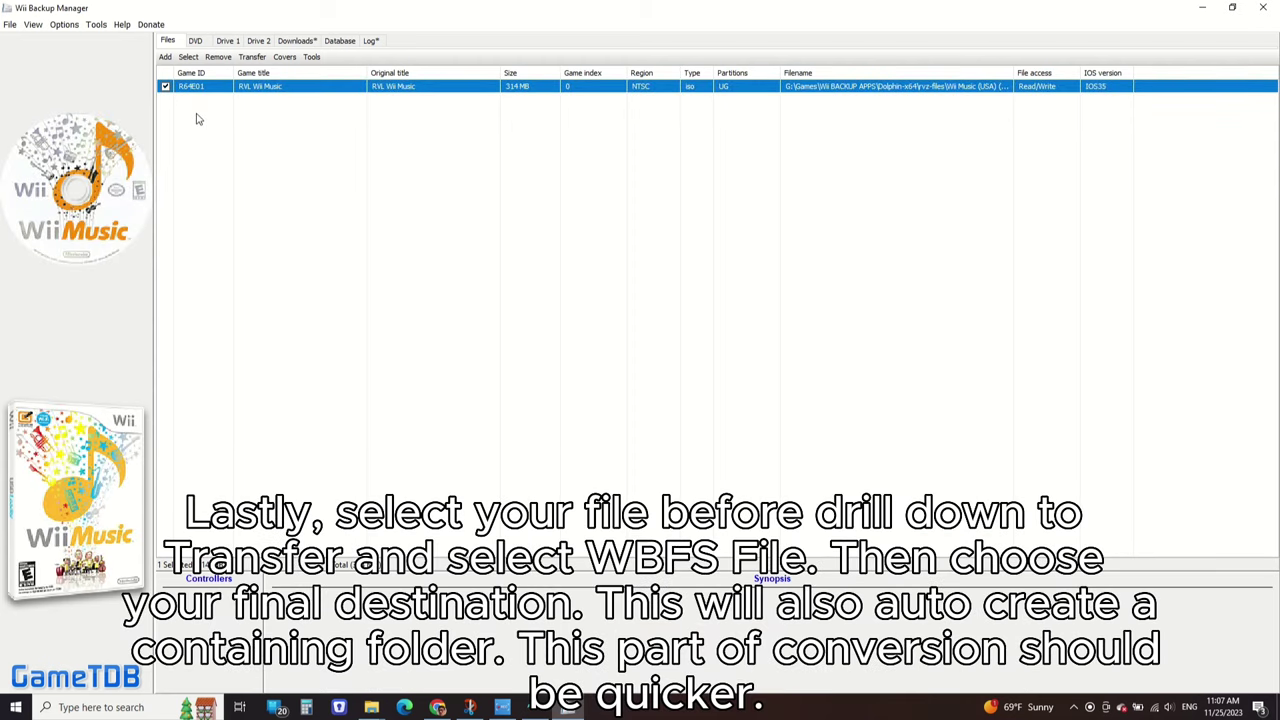
# Step: Convert Wii Music to a WBFS file in the Wii wbfs GAME BKUP COPIES folder
pyautogui.click(252, 58)
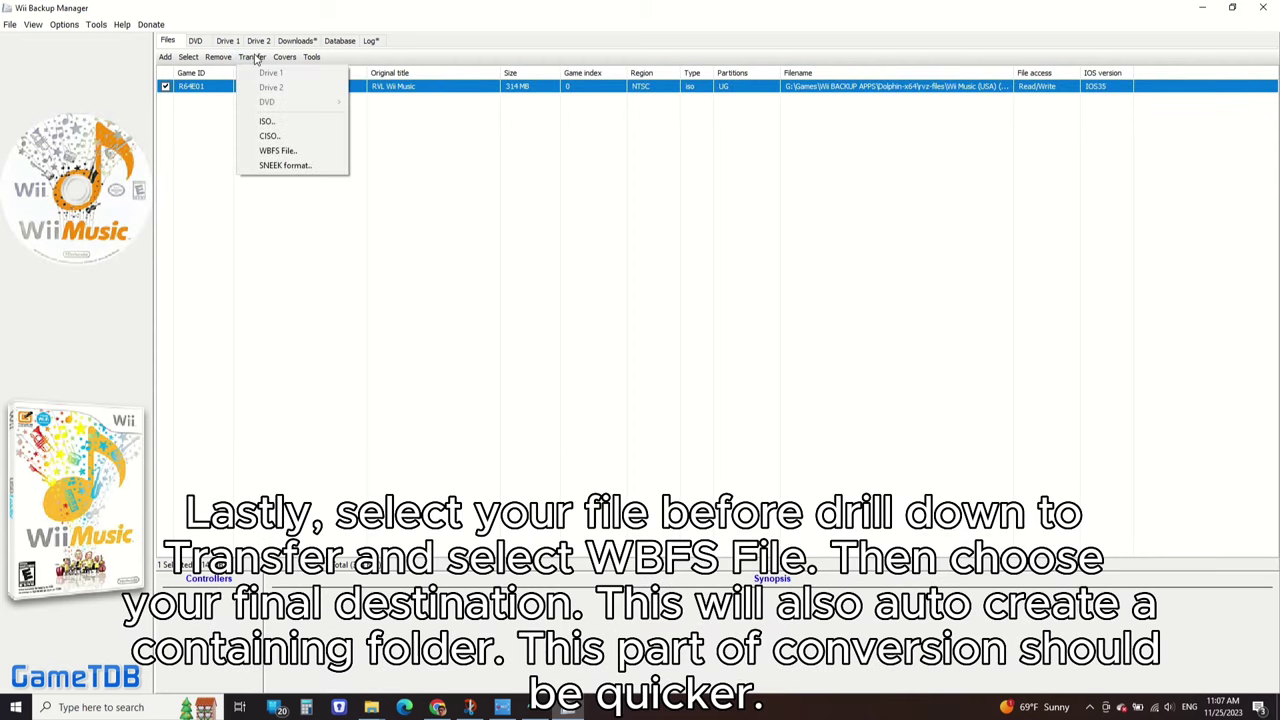
pyautogui.click(300, 152)
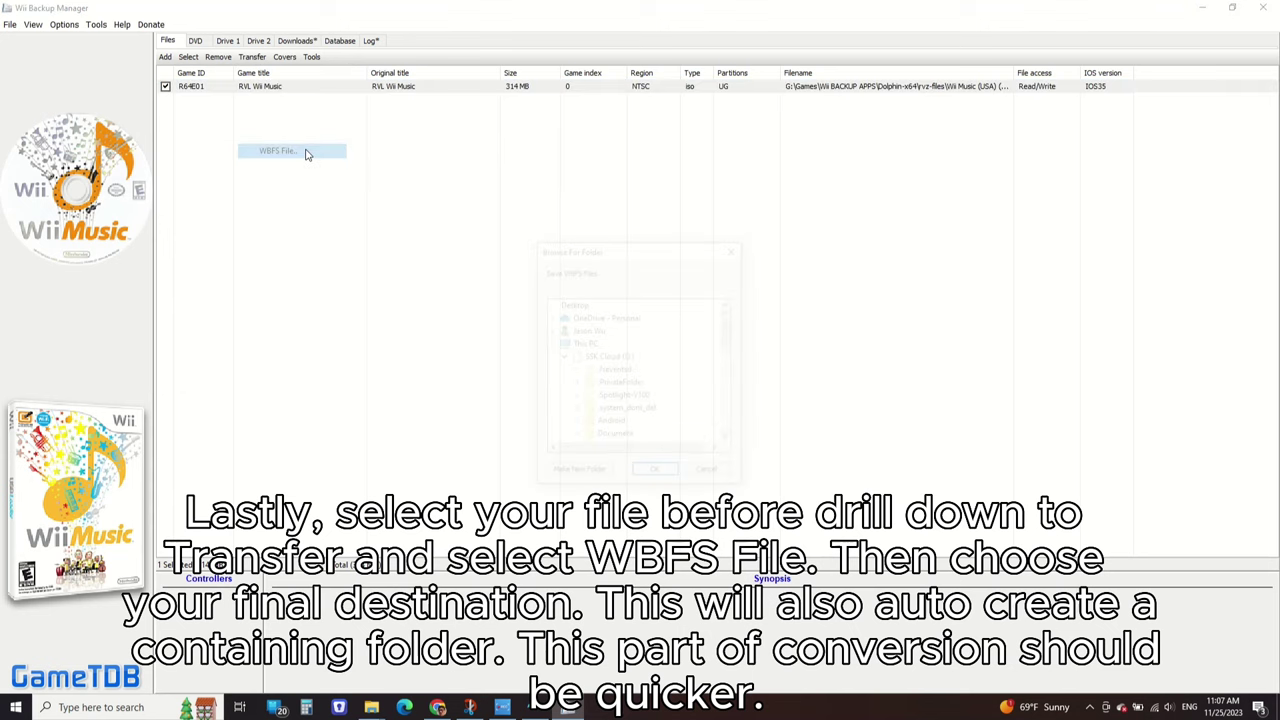
pyautogui.scroll(-5, 611, 398)
pyautogui.scroll(-5, 609, 397)
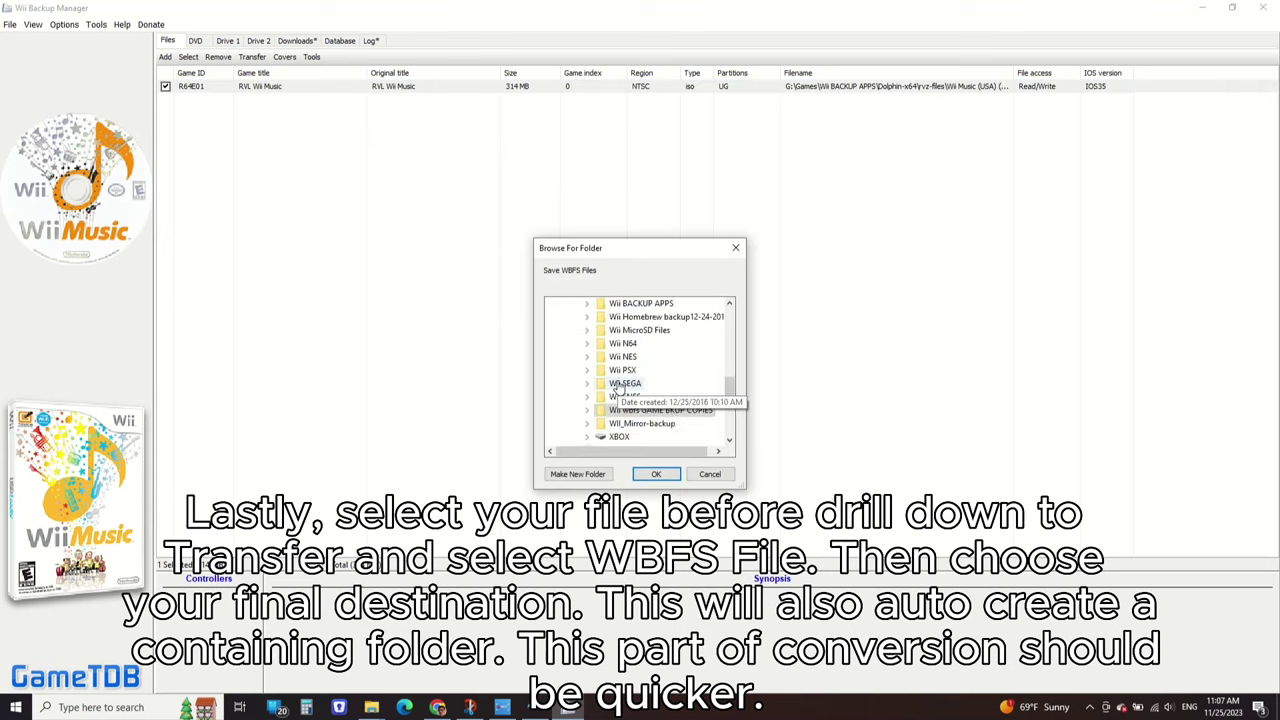
pyautogui.scroll(-3, 620, 370)
pyautogui.click(663, 330)
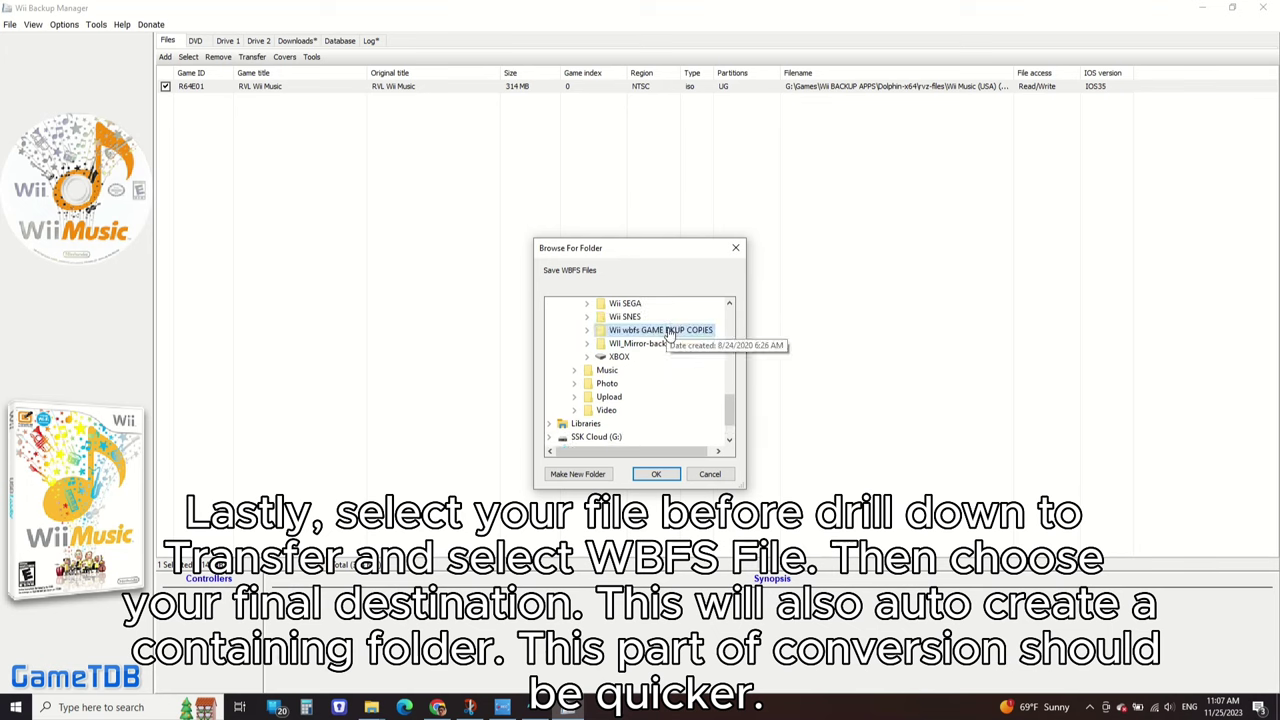
pyautogui.click(656, 474)
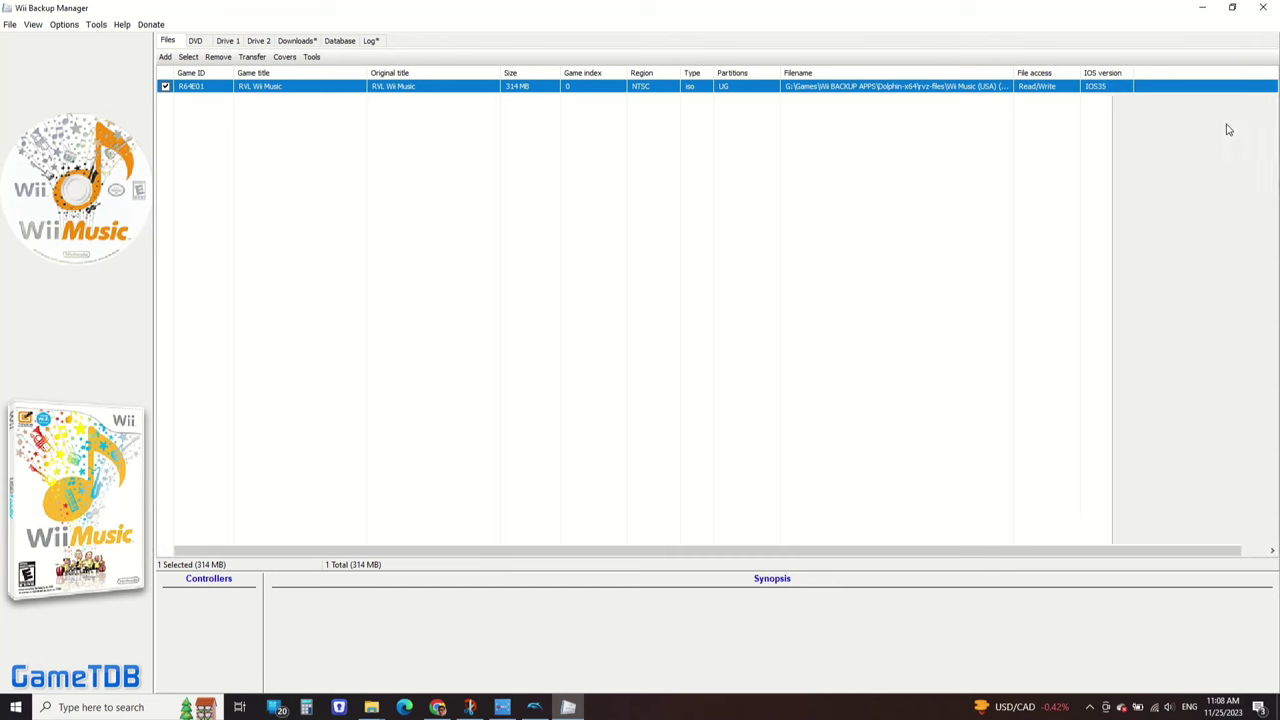
# Step: Open Games > Wii wbfs GAME BKUP COPIES in the existing File Explorer window
pyautogui.click(371, 707)
pyautogui.click(328, 660)
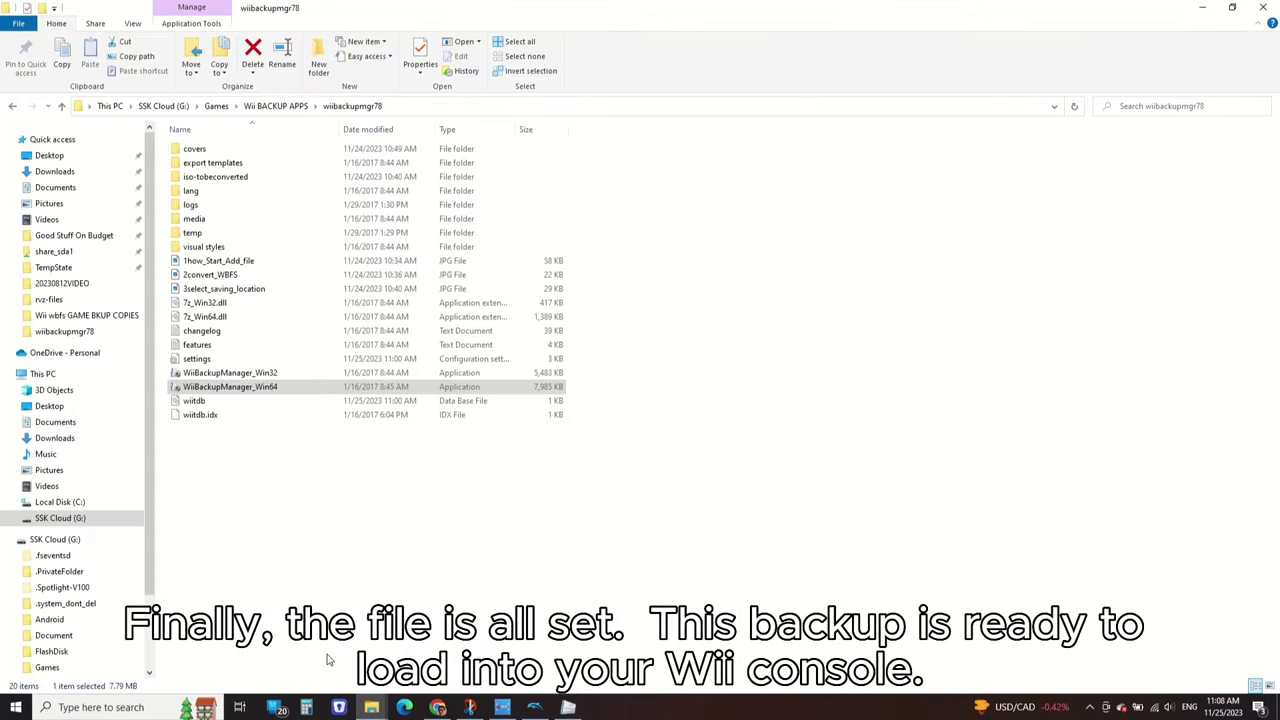
pyautogui.click(224, 107)
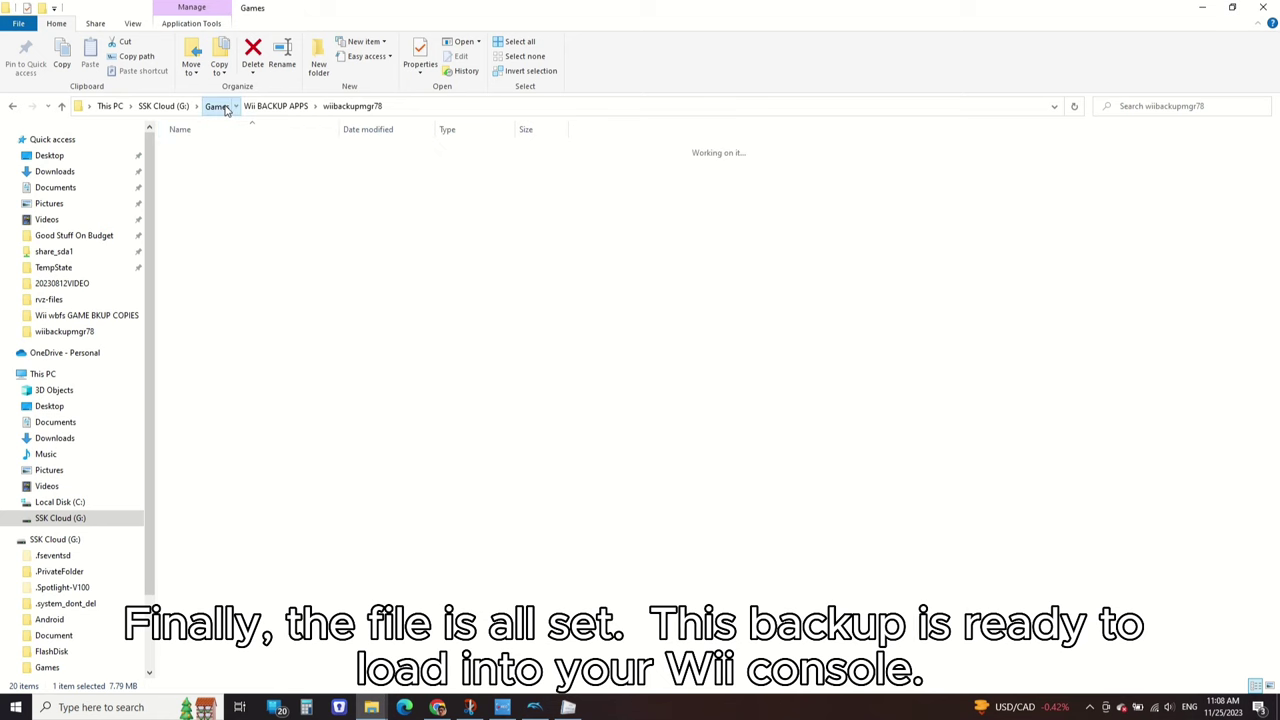
pyautogui.doubleClick(252, 289)
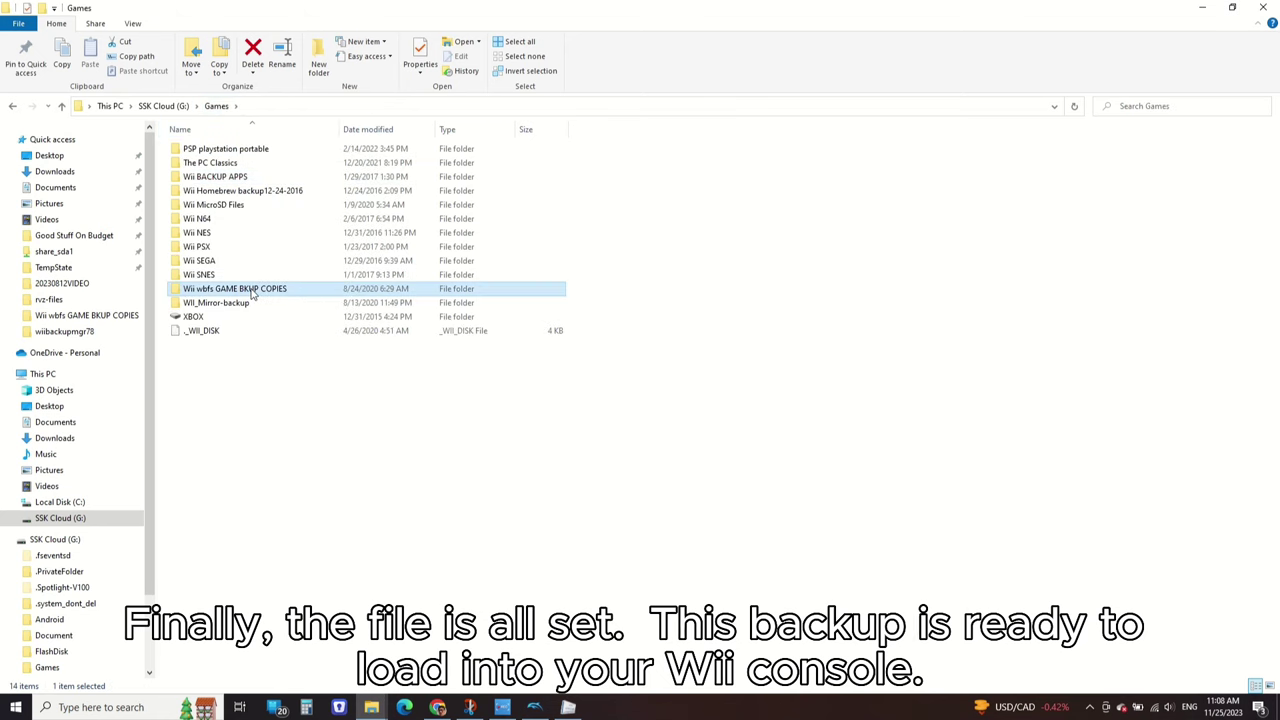